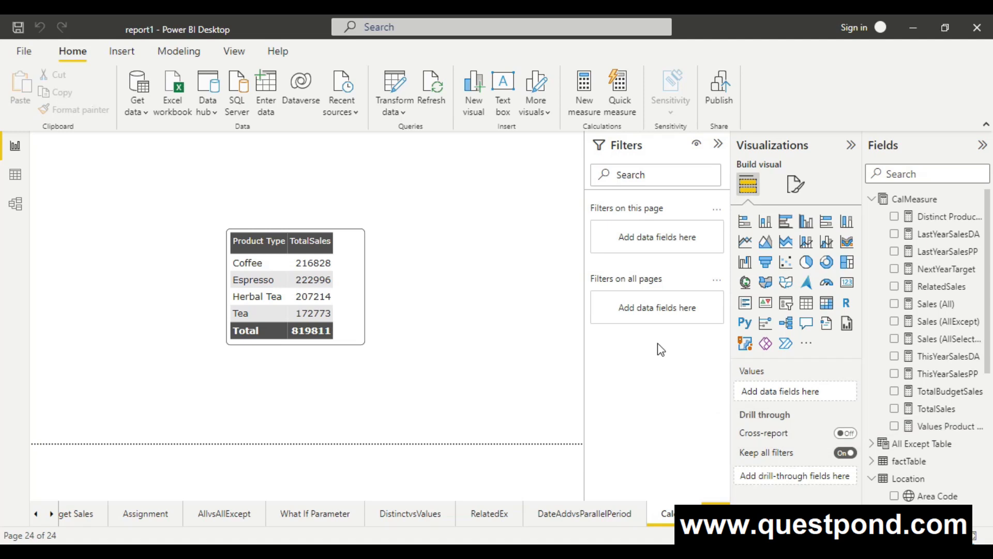
right_click(901, 196)
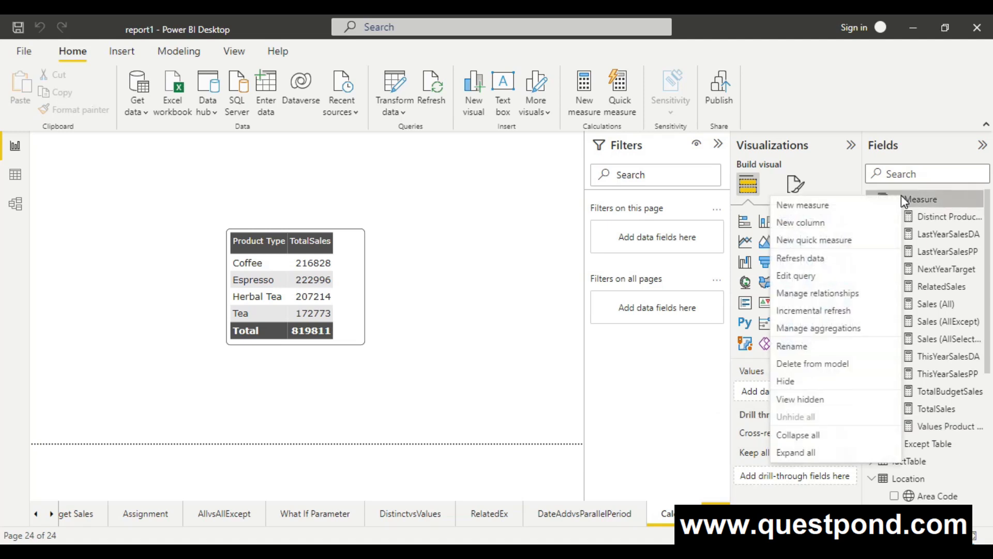
left_click(861, 206)
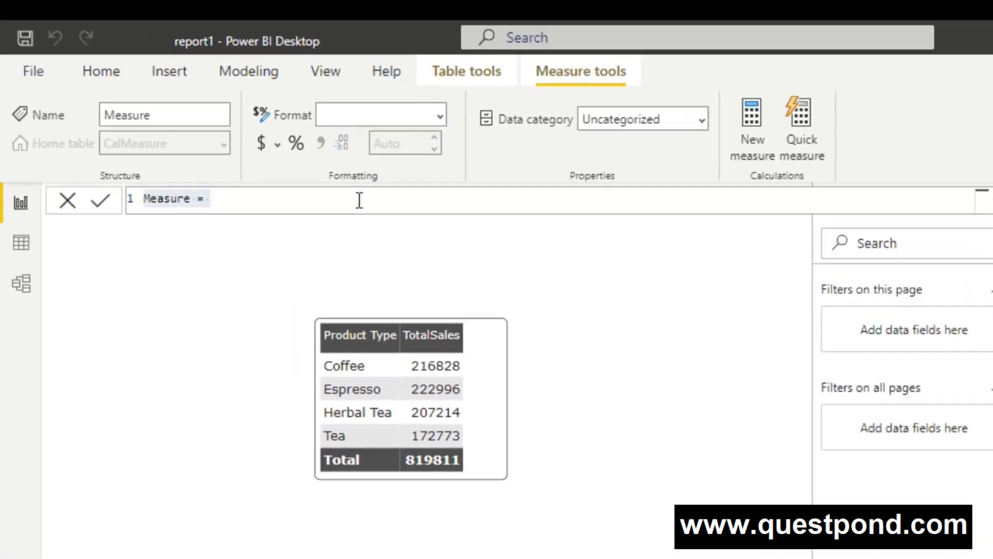
type("ca")
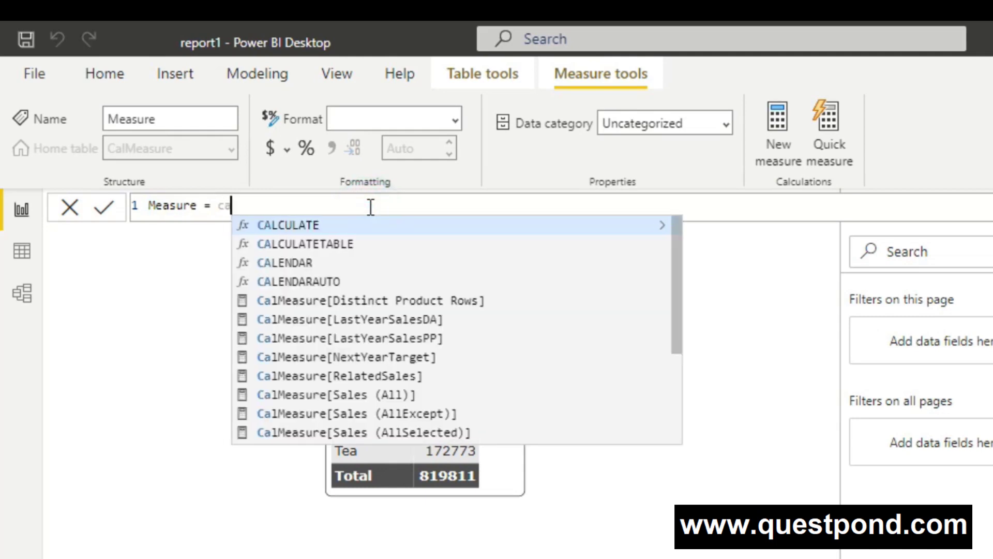
key("Tab")
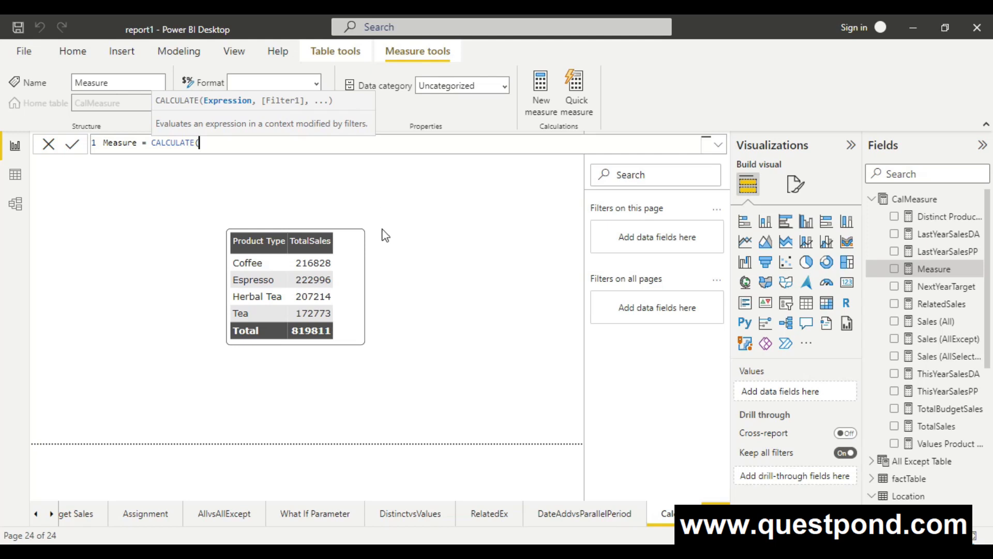
left_click(343, 284)
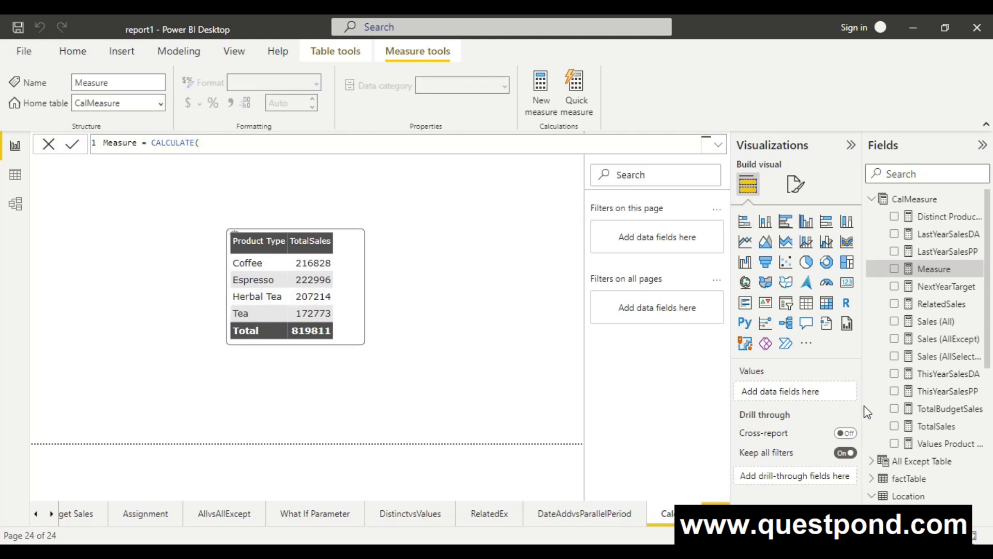
left_click(921, 428)
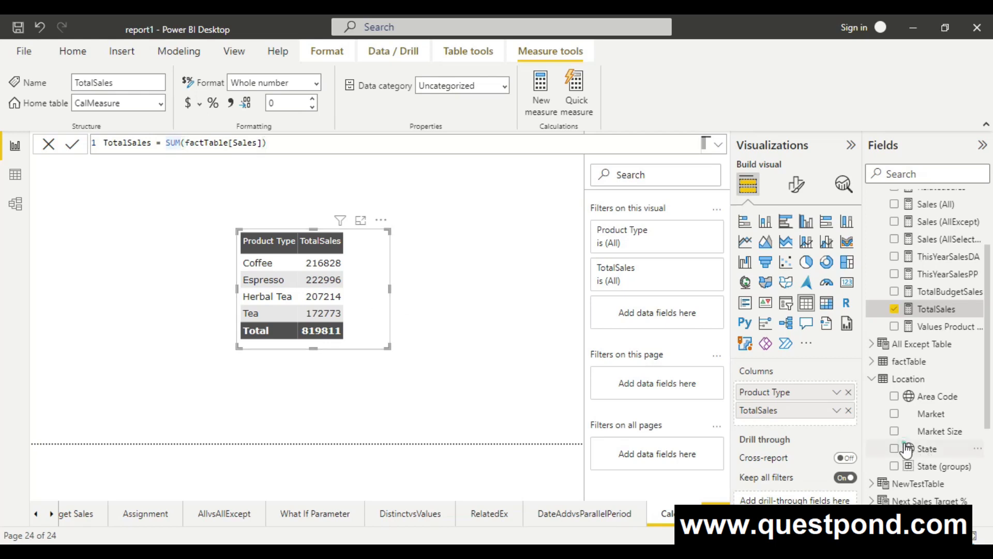
- Add the Location table's State field as the first column of the table visual and enlarge the visual to fill the page
left_click_drag(918, 448, 366, 295)
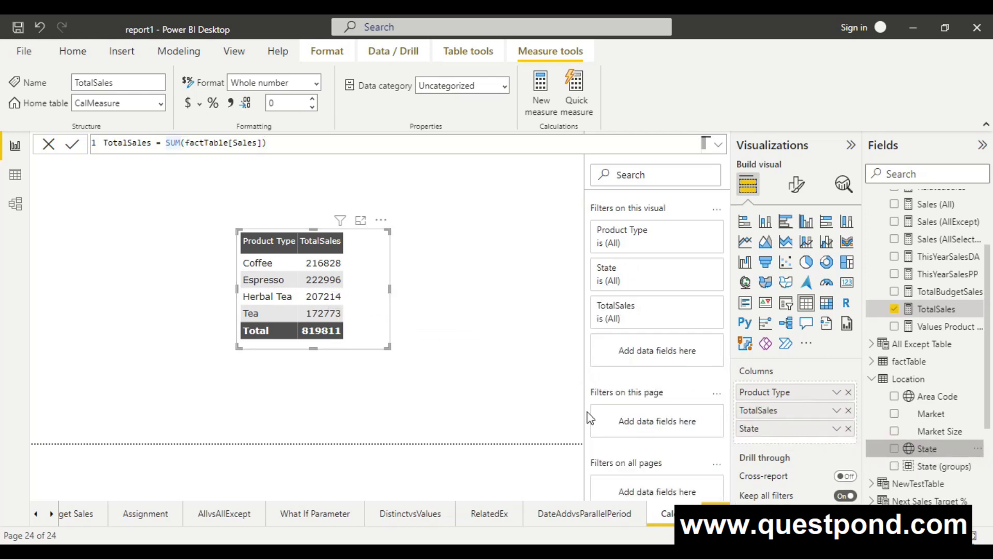
left_click_drag(765, 432, 794, 456)
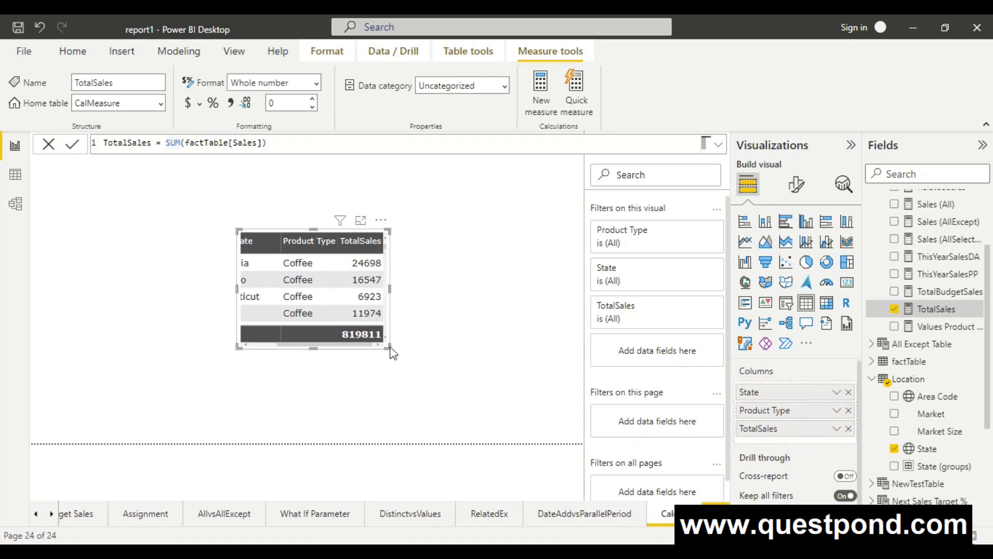
left_click_drag(387, 346, 538, 428)
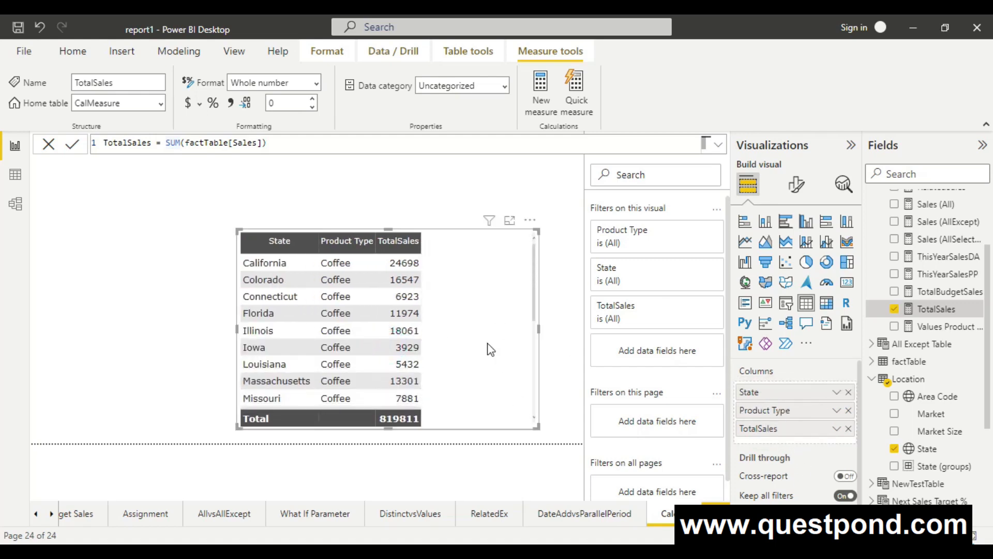
left_click_drag(487, 342, 255, 299)
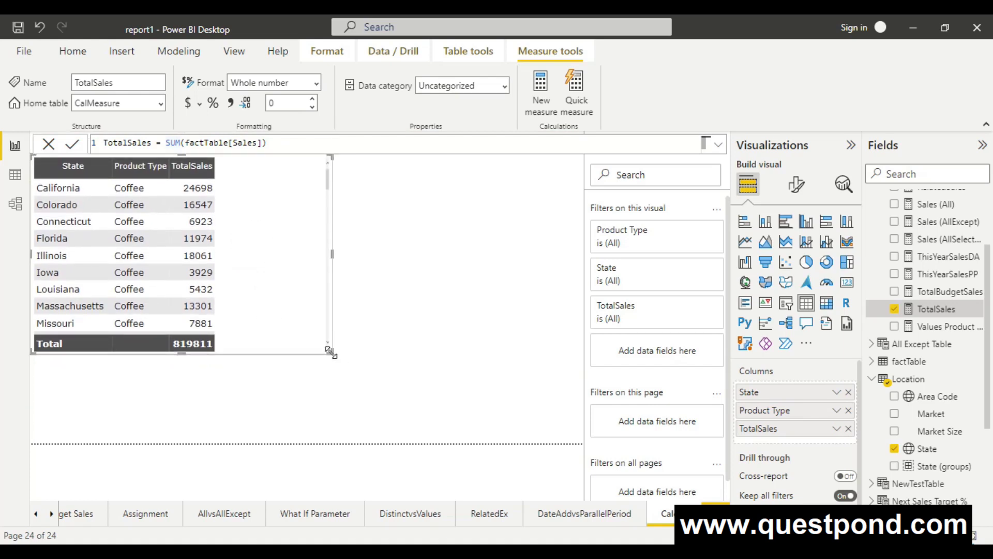
left_click_drag(330, 352, 582, 443)
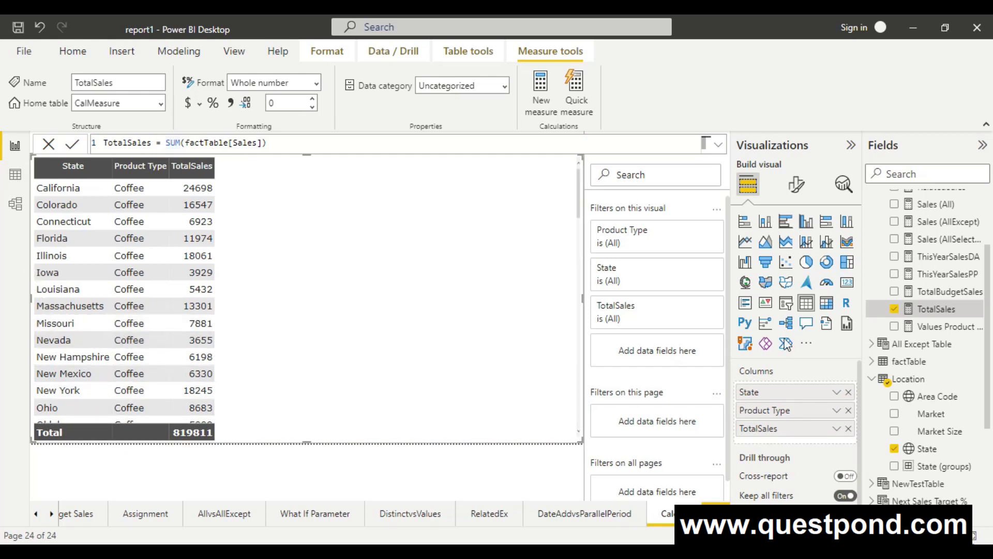
- Start a new measure in the CalMeasure table and name it SalesofCoffee
scroll(947, 370, "up", 2)
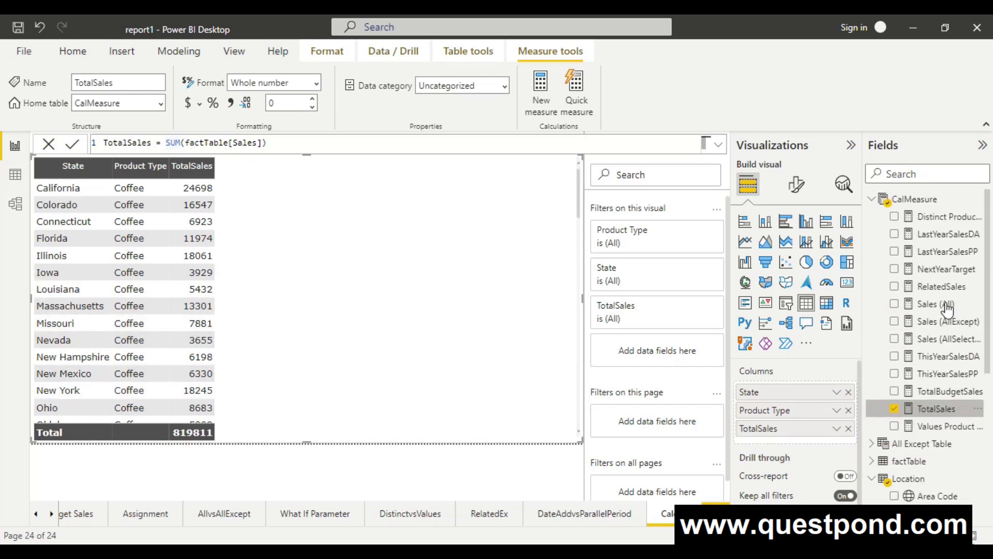
right_click(911, 201)
key("Escape")
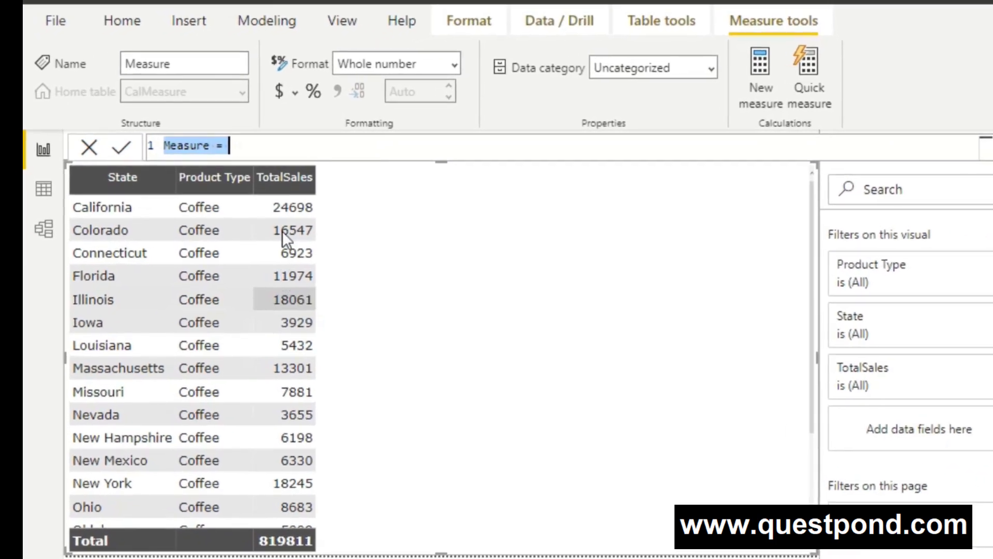
left_click(187, 150)
double_click(187, 150)
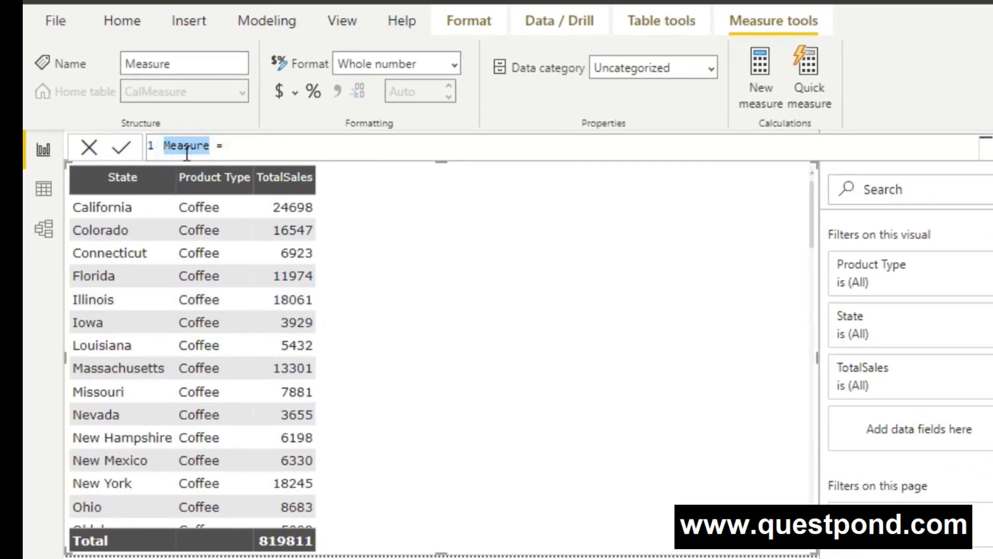
type("Saleso")
type("fCoffe")
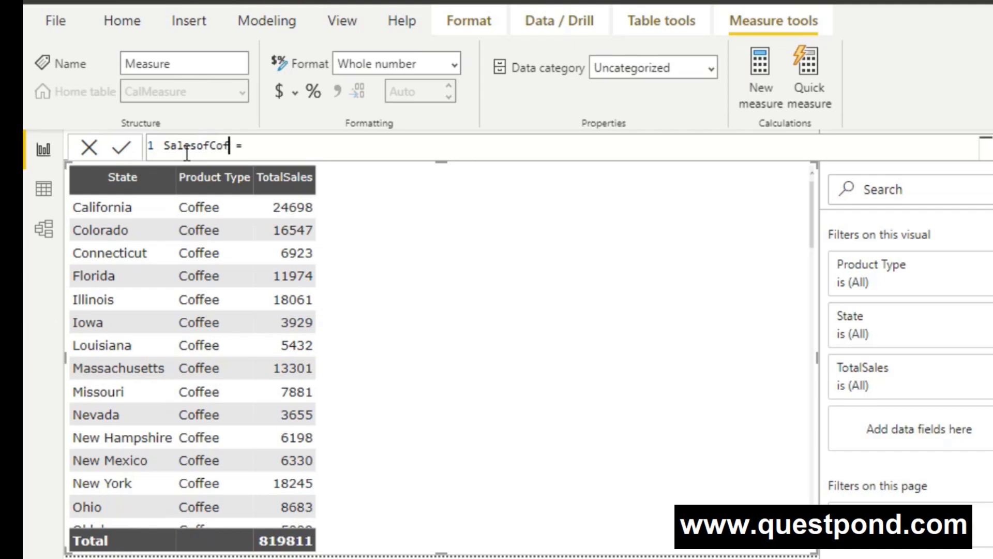
type("e")
key("Right")
key("Right")
- Begin the SalesofCoffee formula with a CALCULATE function that uses [TotalSales] as its expression
type("CALCULATE(")
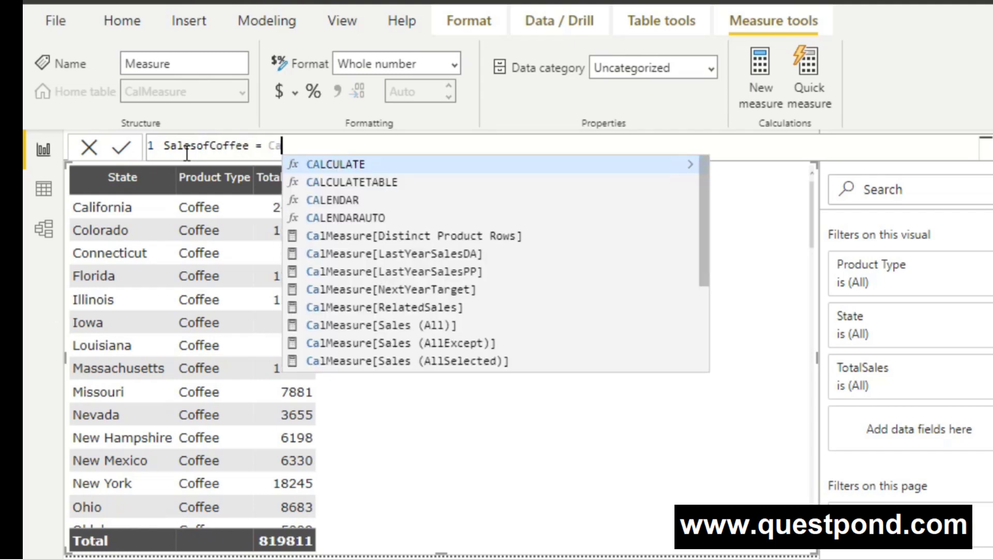
type("[tot")
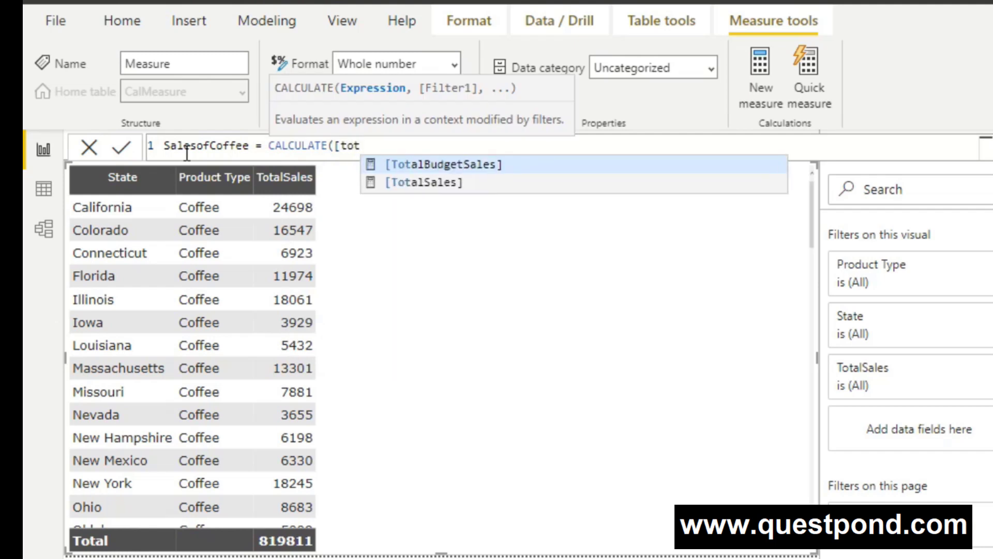
key("Down")
key("Tab")
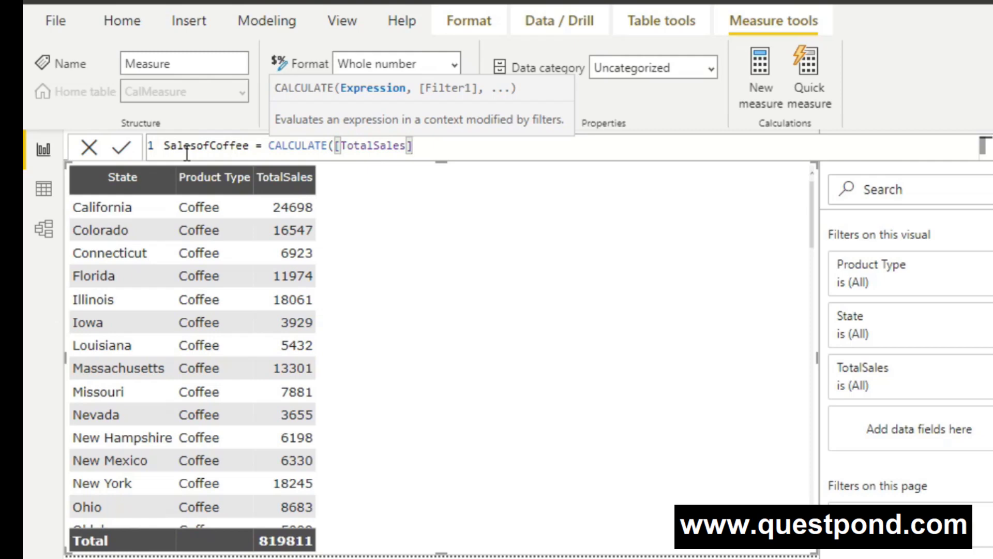
- Complete the SalesofCoffee measure with the filter factTable[ProductType] = "Coffee" and commit the formula
type(",")
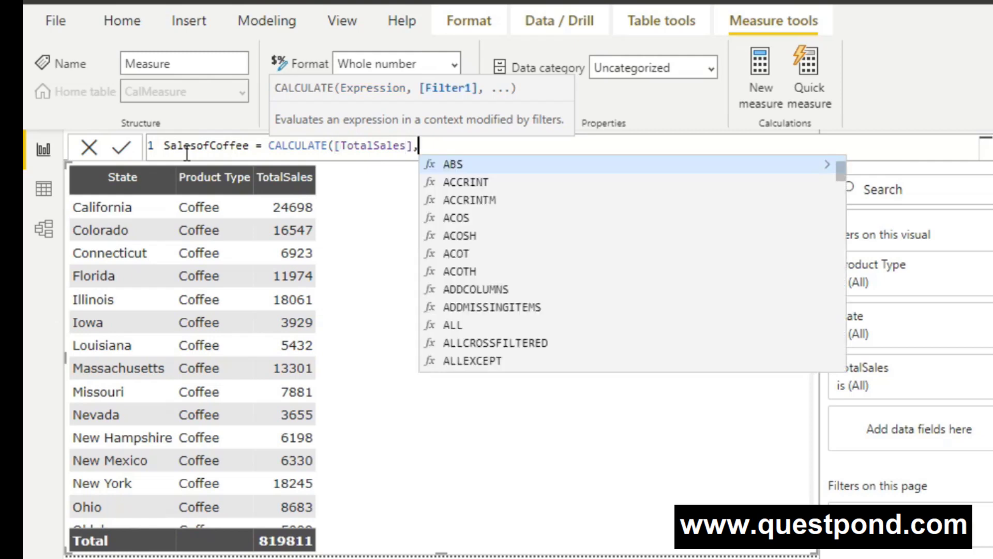
type("fac")
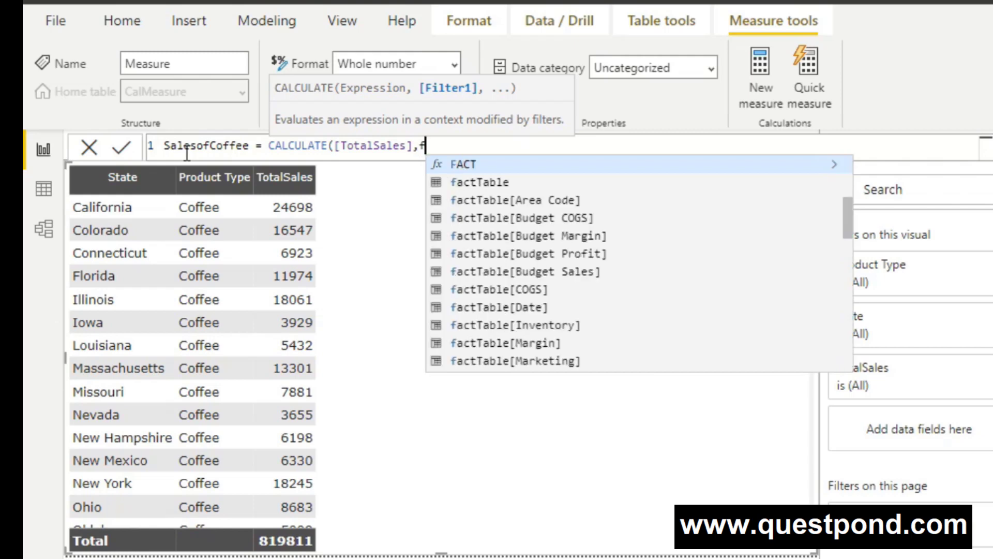
key("Down")
key("Down")
key("Down")
key("Down")
key("Down")
key("Down")
key("Down")
key("Down")
key("Down")
key("Down")
key("Down")
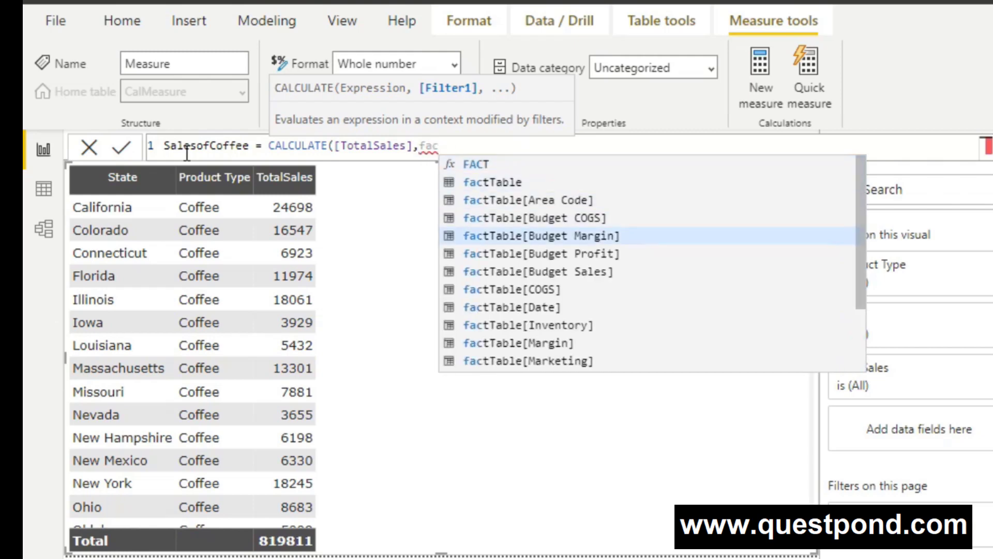
key("Down")
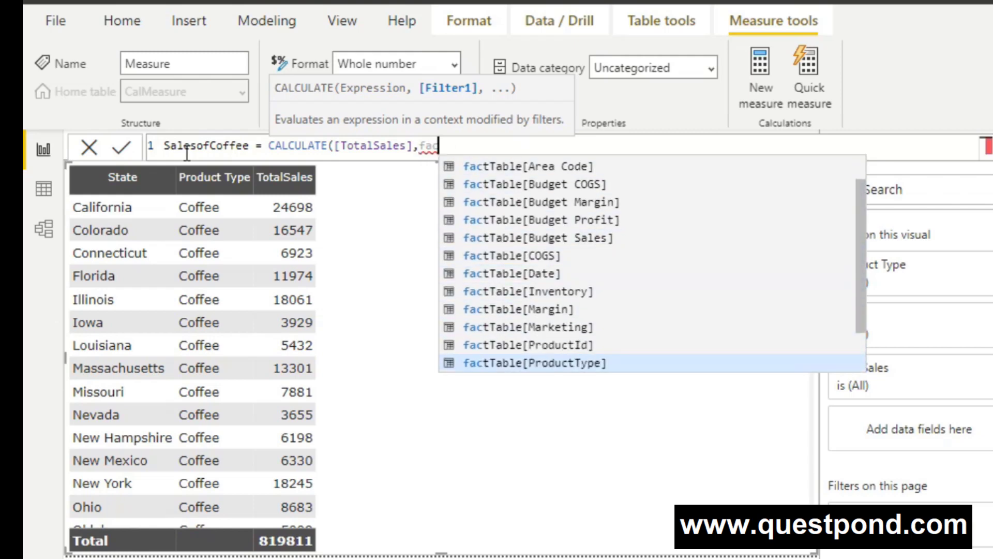
key("Tab")
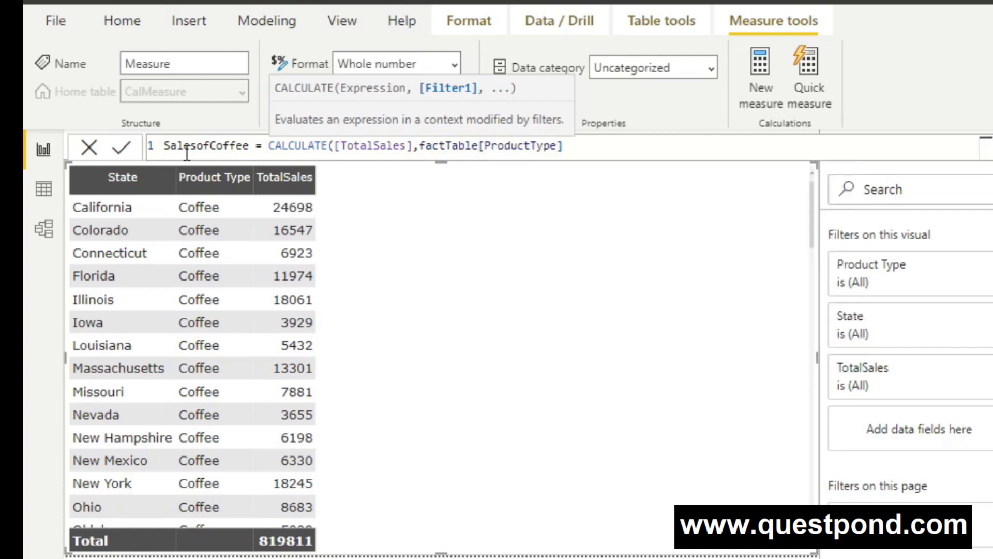
type("= \"Coffee\")")
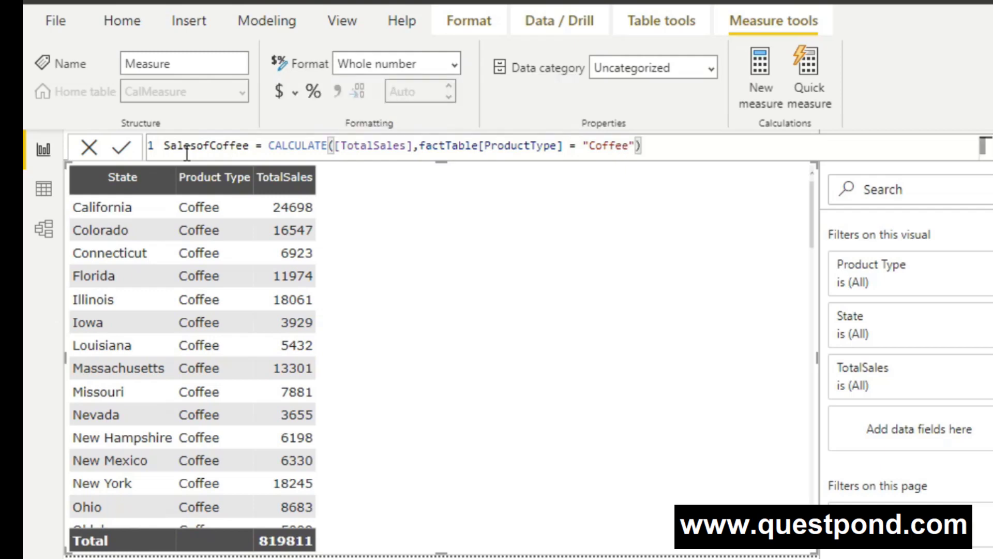
key("Return")
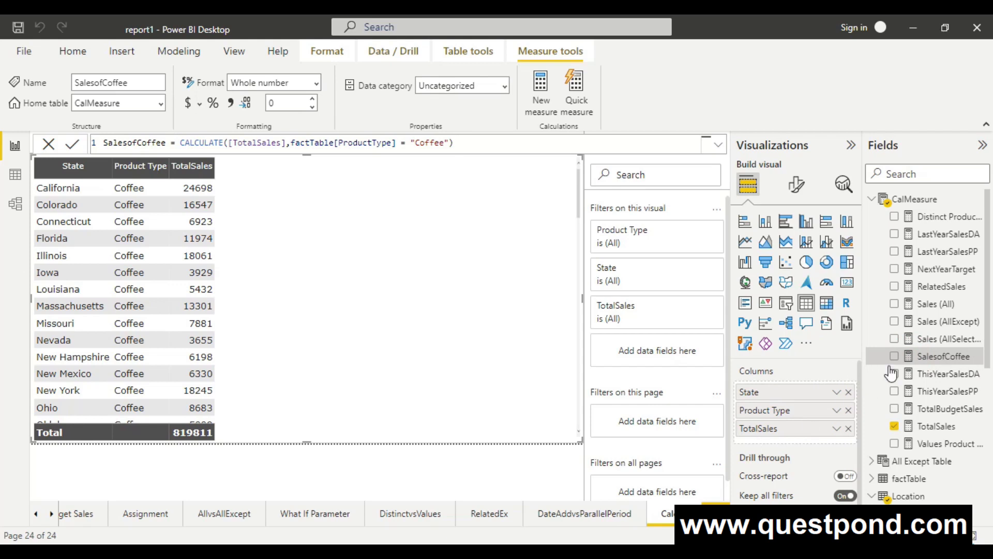
- Add the SalesofCoffee measure to the table visual as the column after TotalSales
left_click_drag(913, 356, 285, 222)
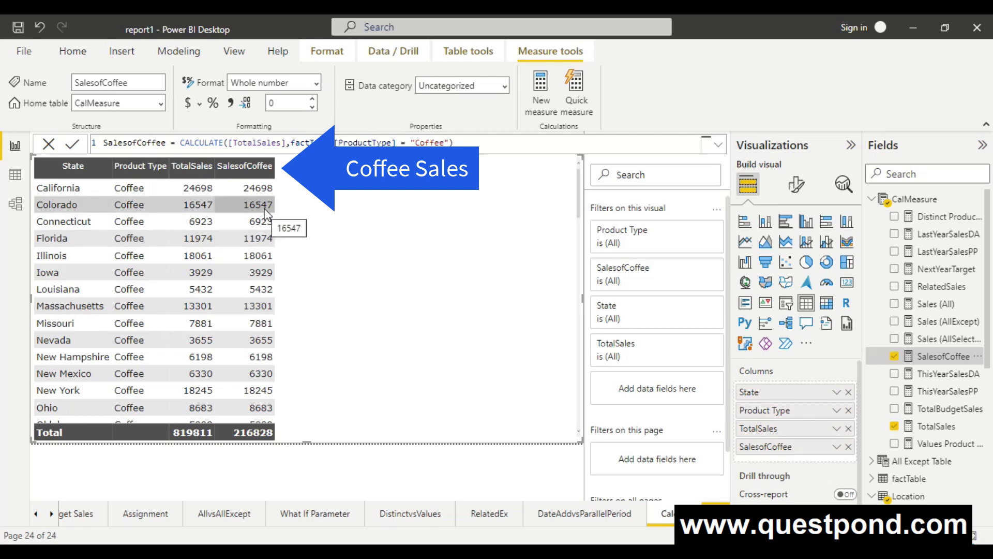
- Compare the SalesofCoffee column with TotalSales across the Coffee, Espresso, Herbal Tea and Tea rows
scroll(104, 378, "down", 5)
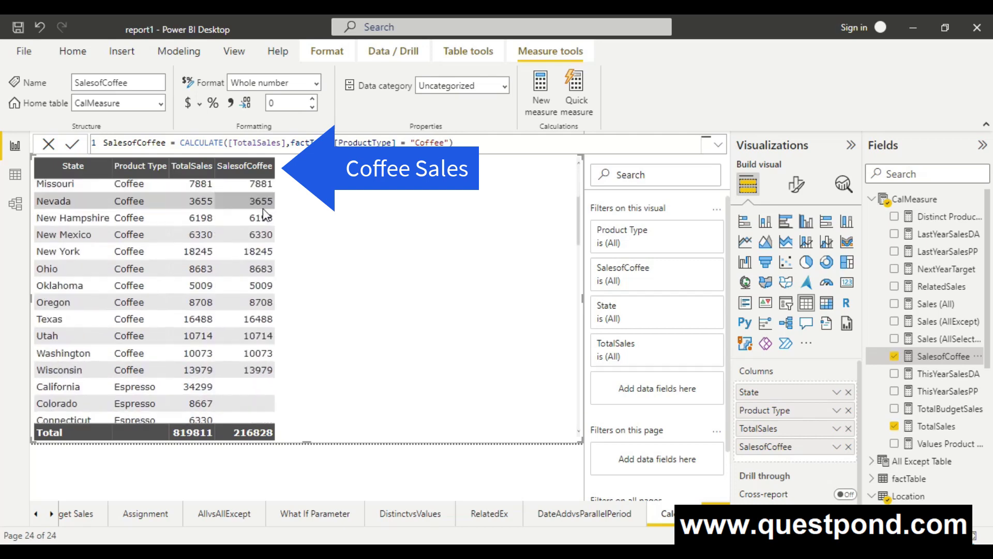
scroll(160, 369, "down", 4)
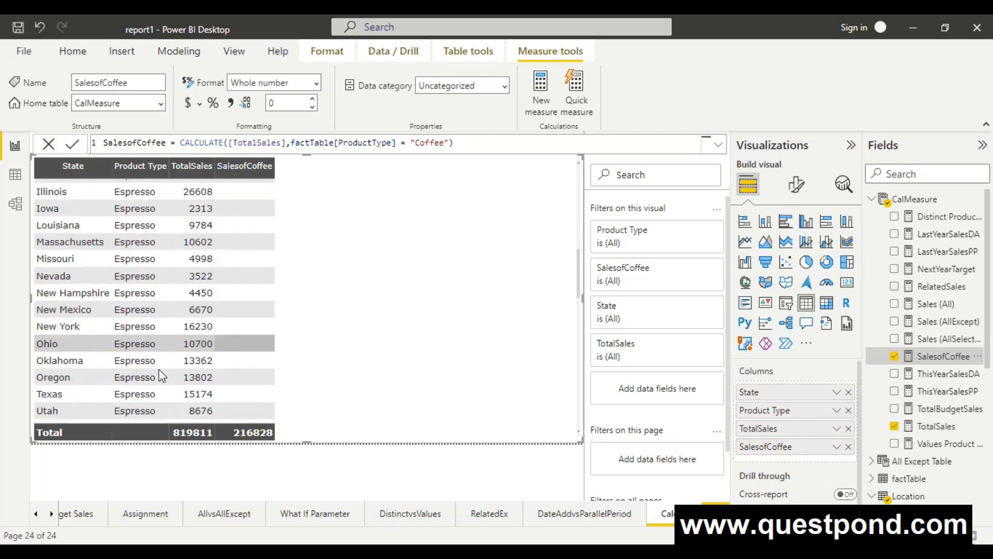
scroll(220, 318, "up", 3)
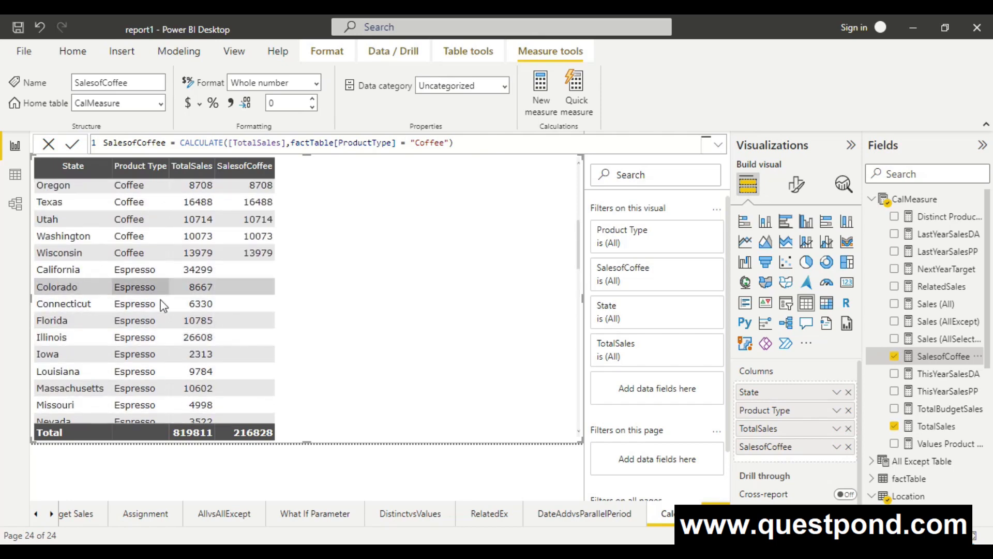
scroll(206, 325, "down", 12)
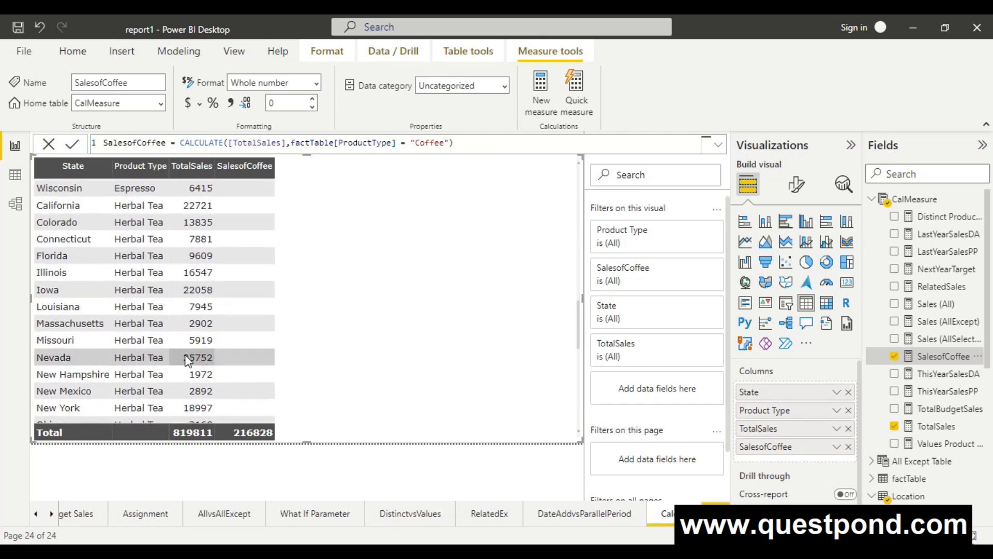
scroll(170, 348, "down", 3)
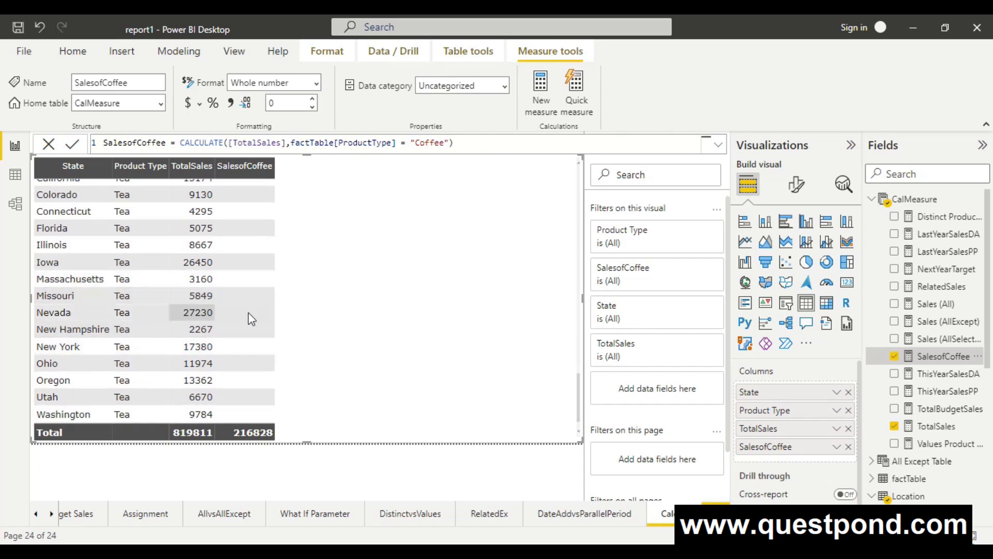
scroll(259, 312, "up", 8)
scroll(269, 309, "up", 10)
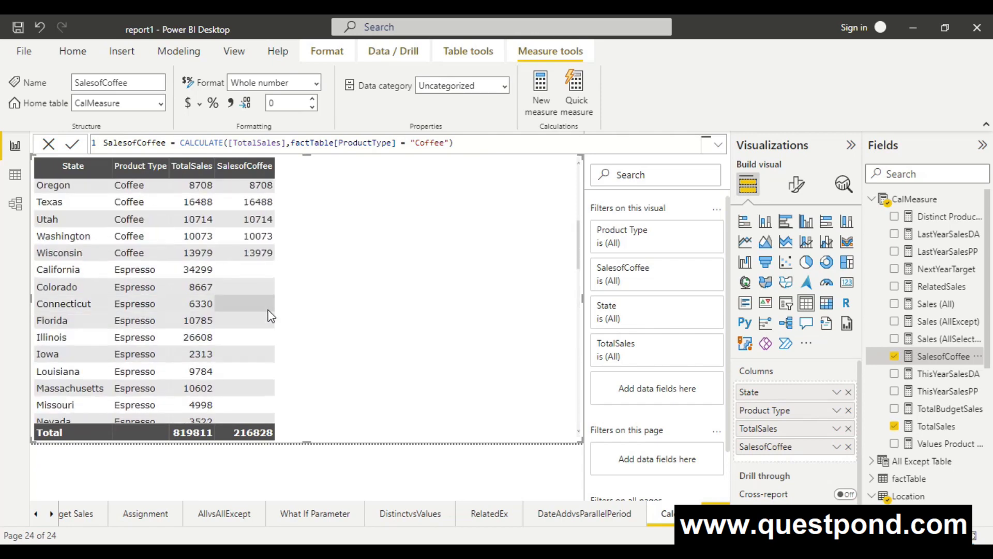
scroll(268, 313, "up", 1)
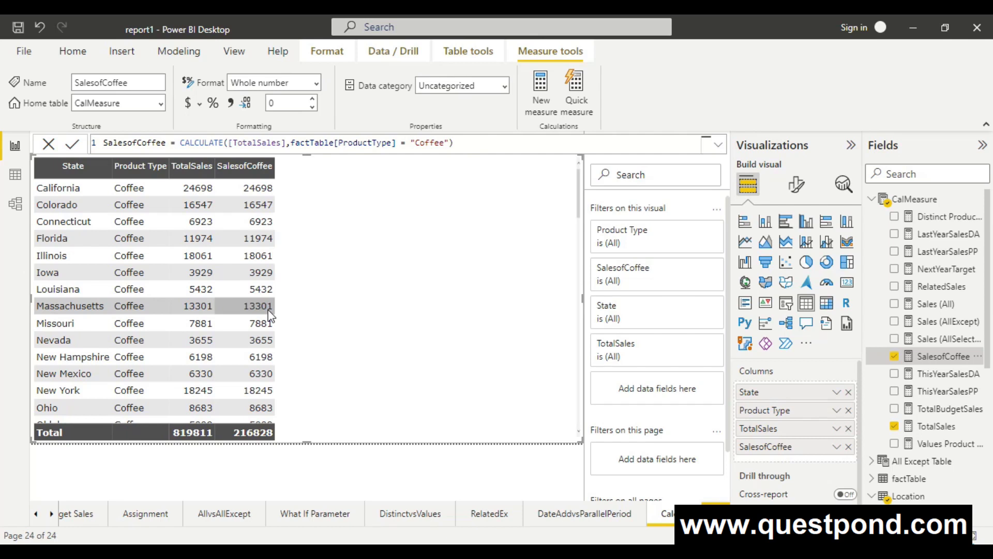
- Create a new measure named SalesofCoffeenTea in the CalMeasure table
right_click(923, 200)
key("Escape")
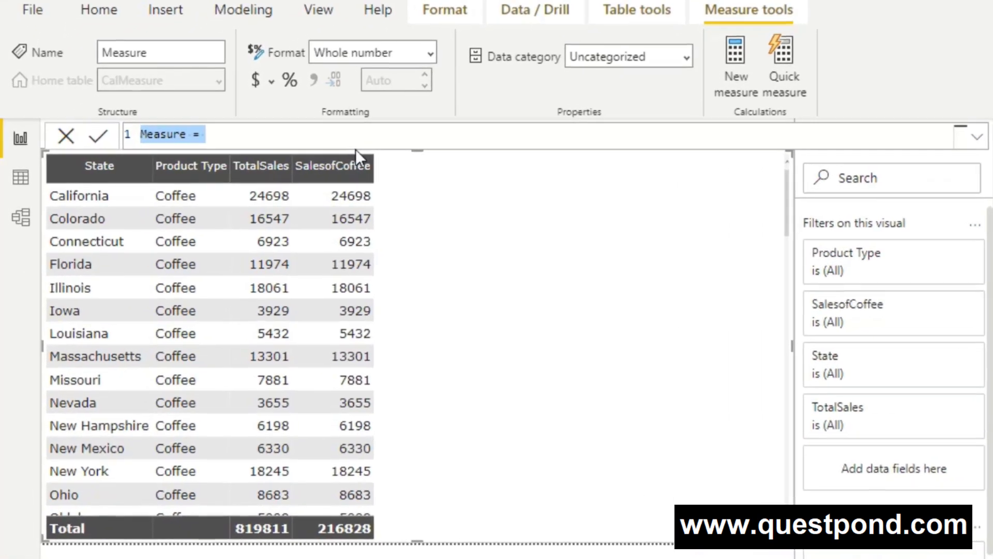
type("Sales")
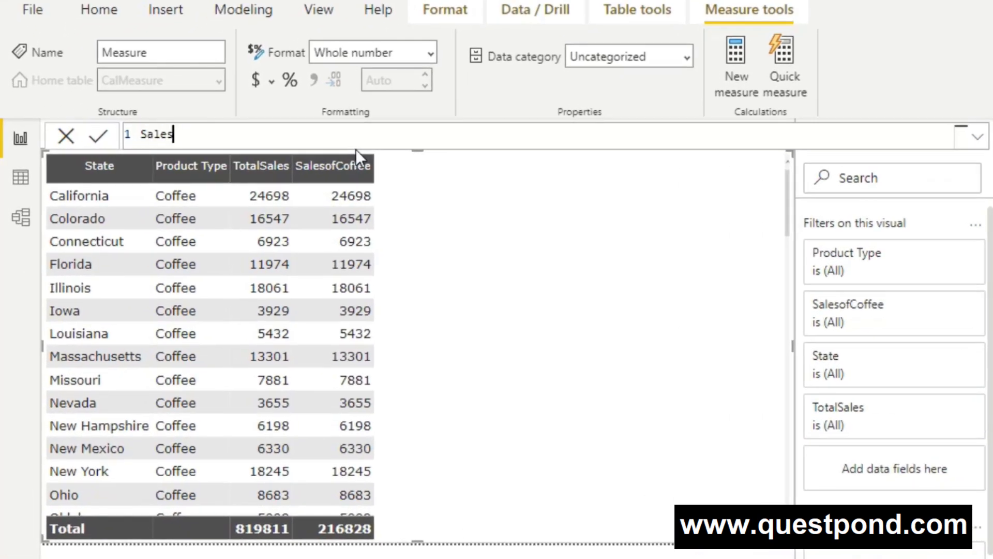
type("ofCoffeen")
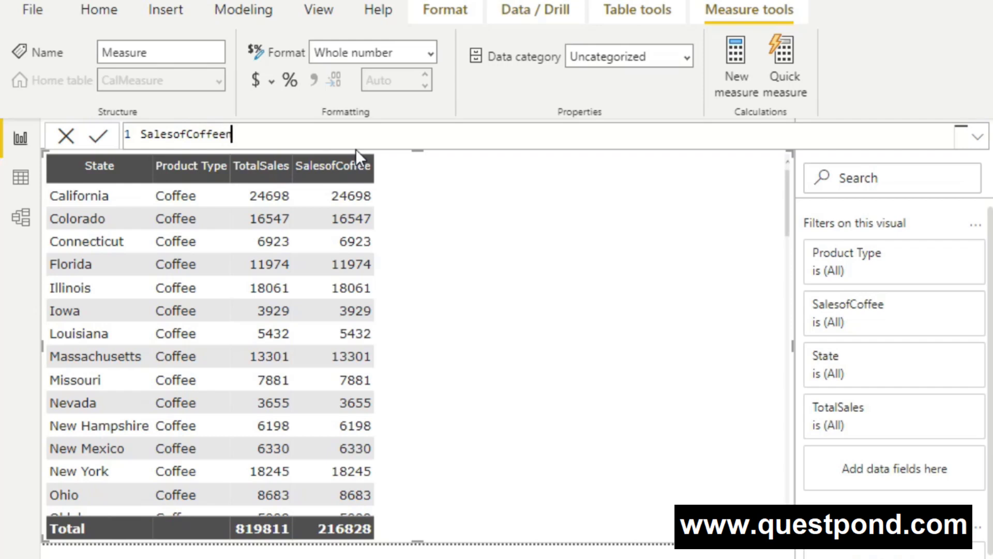
type("Tea = CAL")
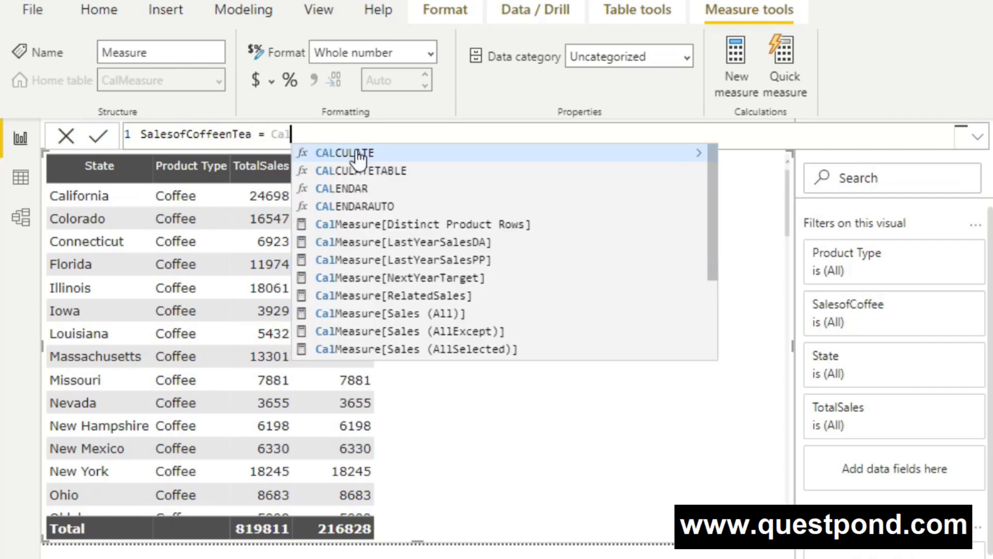
- Begin the SalesofCoffeenTea formula with a CALCULATE function that uses [TotalSales] as its expression
key("Tab")
type("[tot")
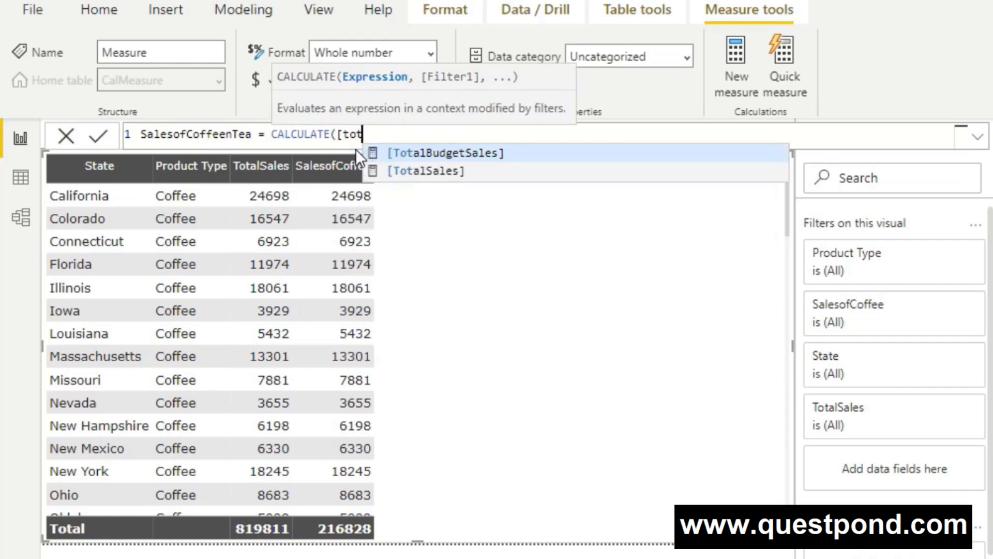
key("Down")
key("Tab")
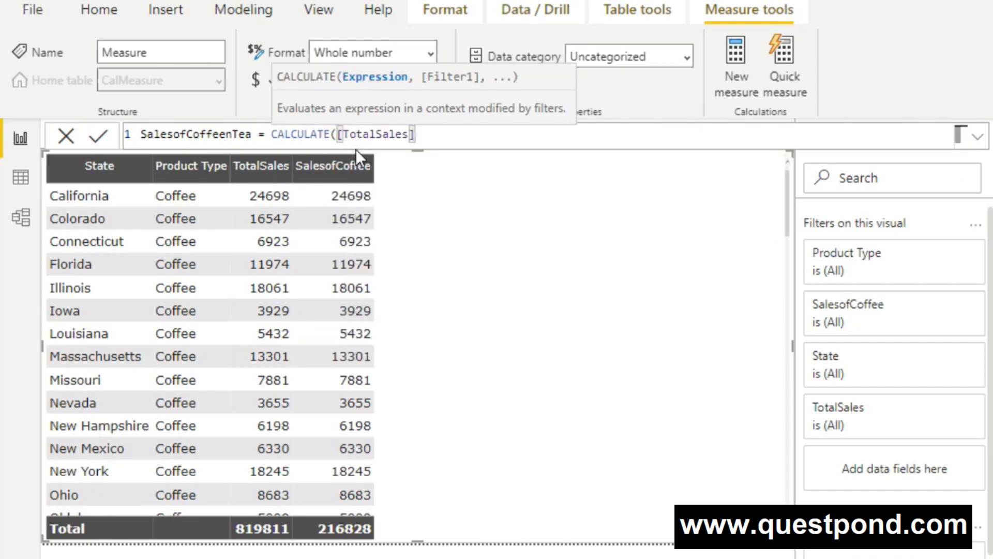
- Start the CALCULATE filter argument with the factTable[ProductType] column
type(",")
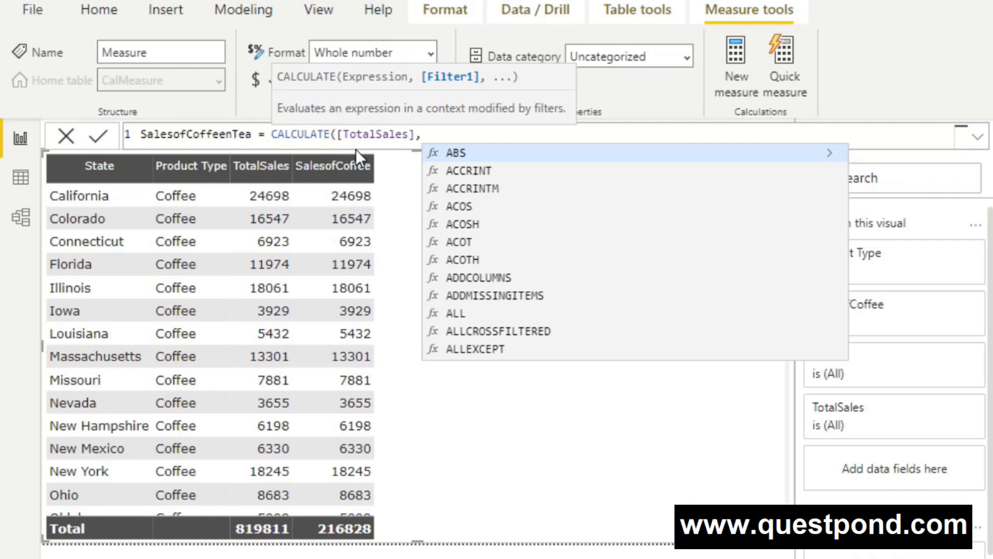
type("fac")
key("Down")
key("Down")
key("Down")
key("Down")
key("Down")
key("Down")
key("Down")
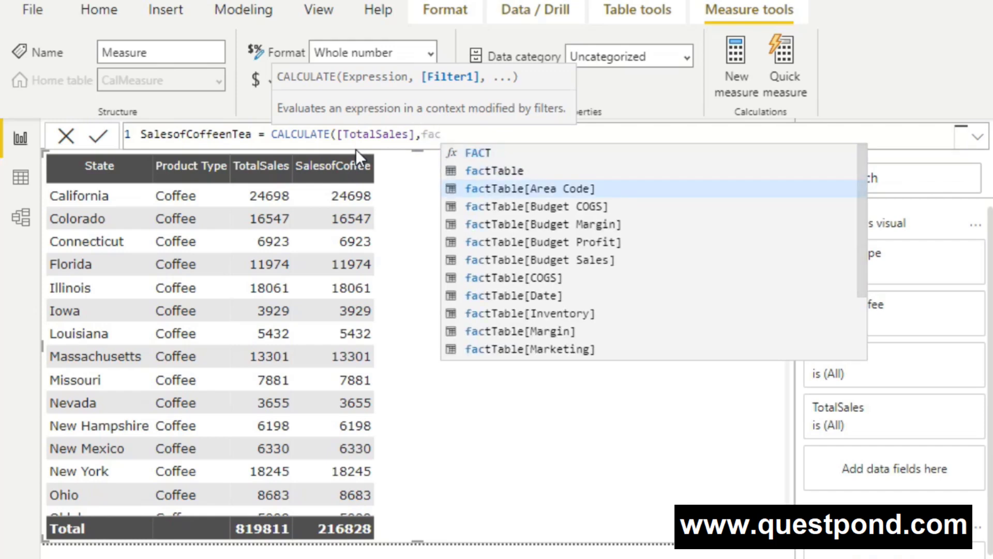
key("Down")
key("Down")
key("Down")
key("Down")
key("Down")
key("Down")
key("Down")
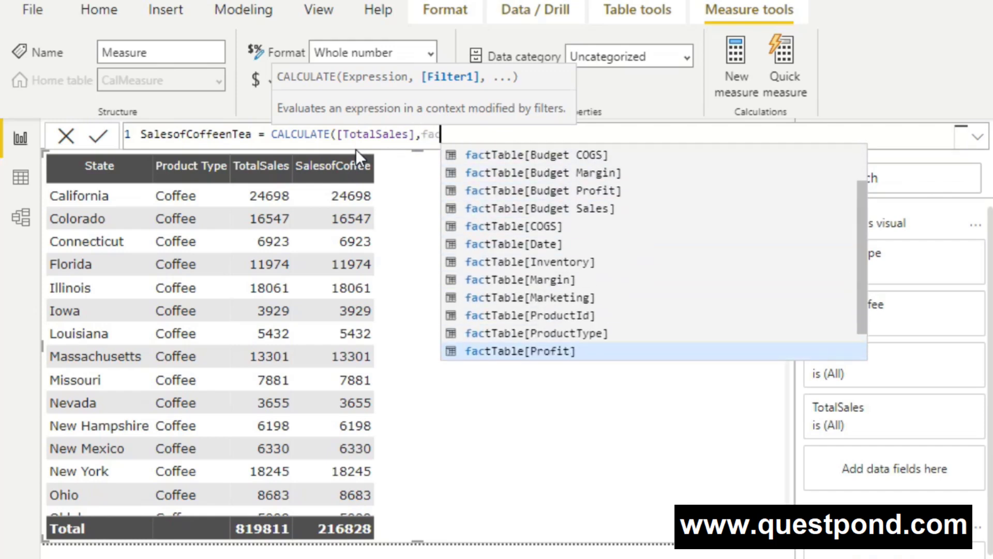
key("Up")
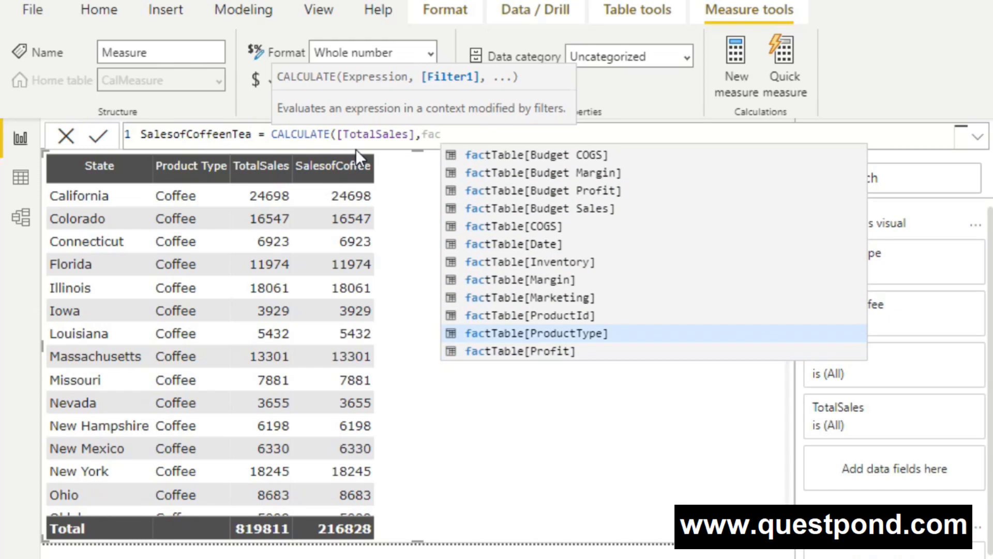
key("Tab")
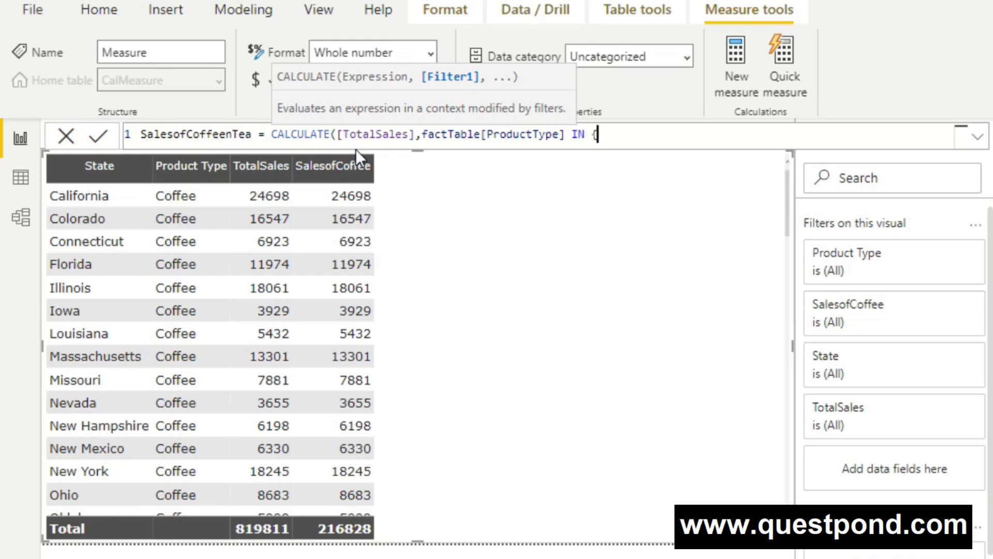
- Complete the product type filter with IN {"Coffee","Tea"}, close the function and commit the SalesofCoffeenTea measure
type("IN {\"Coffee\",\"Te")
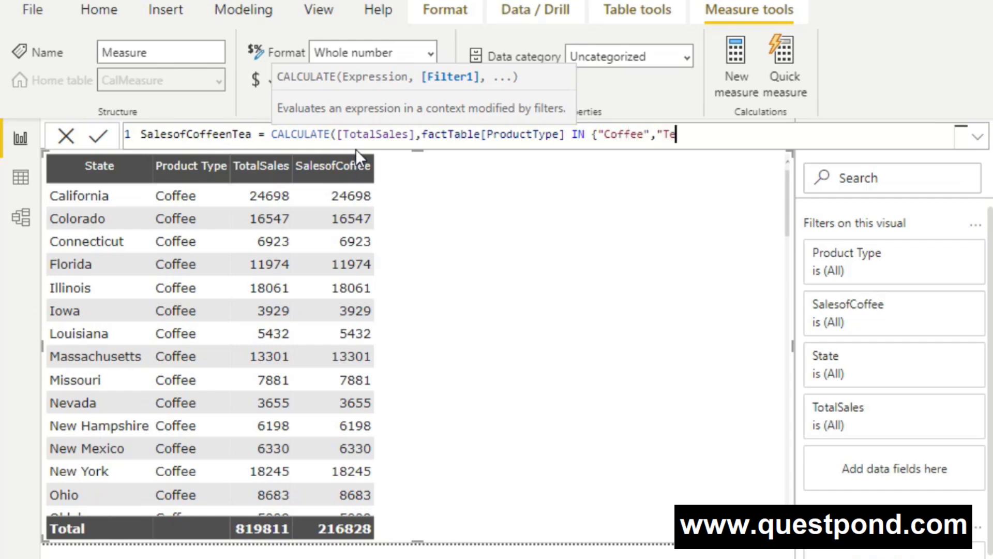
type("a\"})")
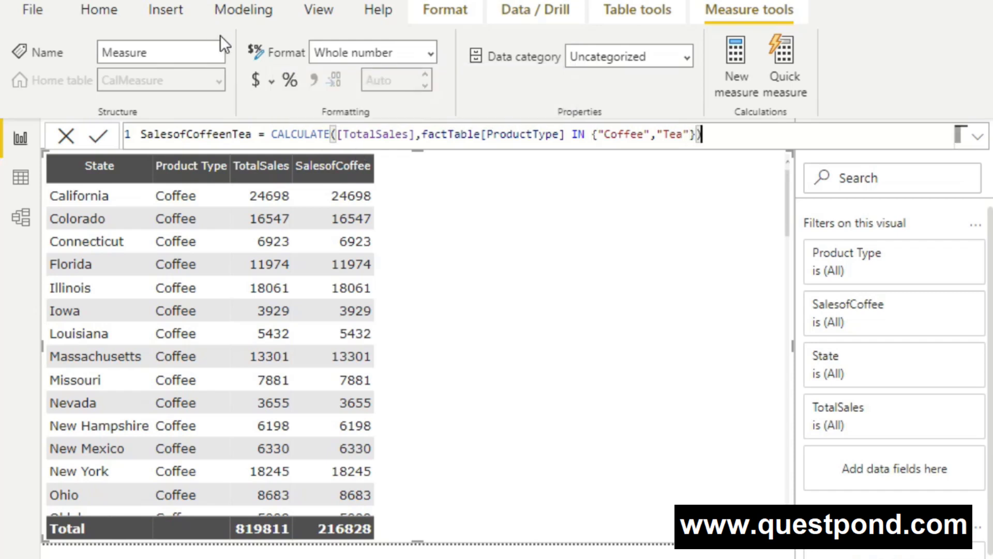
key("Return")
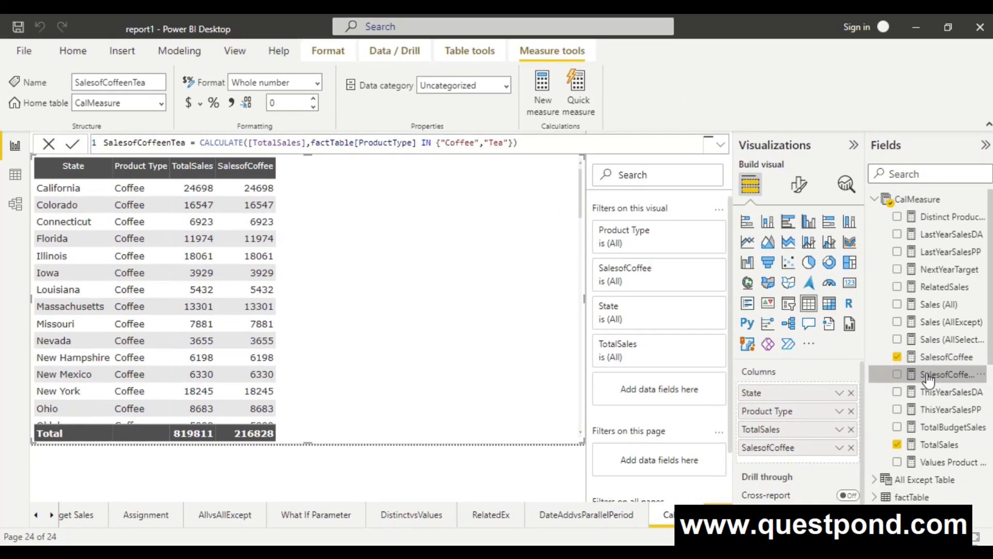
- Add the SalesofCoffeenTea measure to the table visual after SalesofCoffee and review its values across the product types
left_click(923, 374)
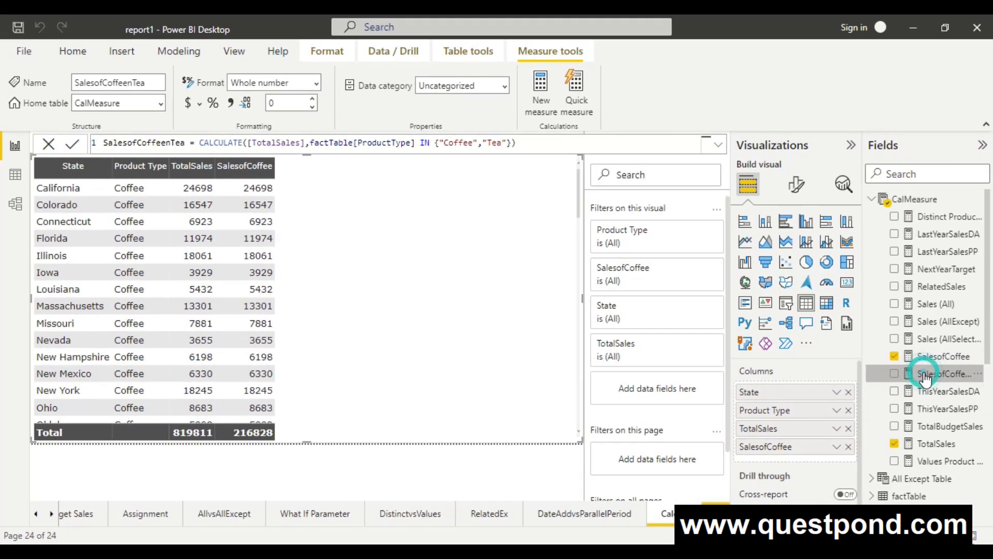
left_click_drag(923, 373, 326, 176)
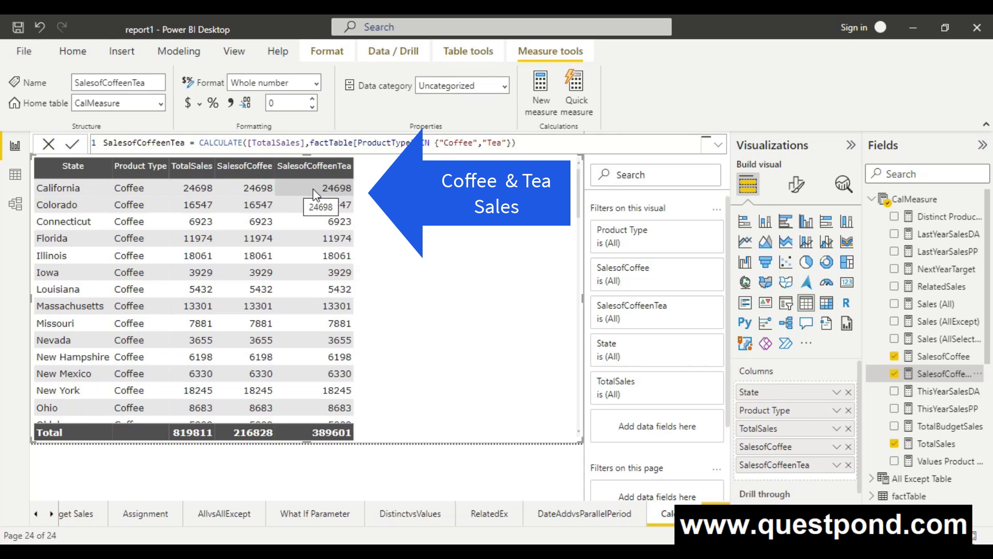
scroll(326, 235, "down", 10)
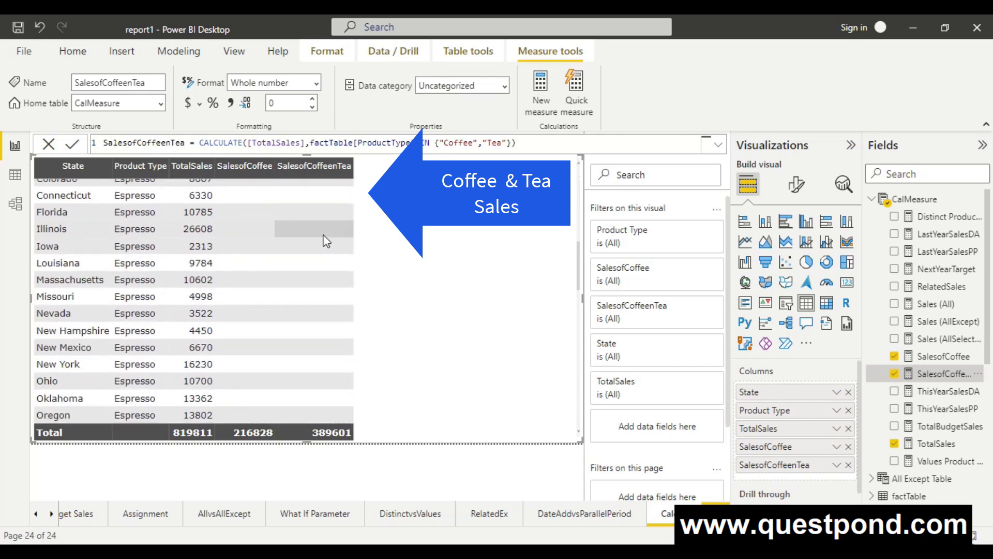
scroll(326, 241, "down", 12)
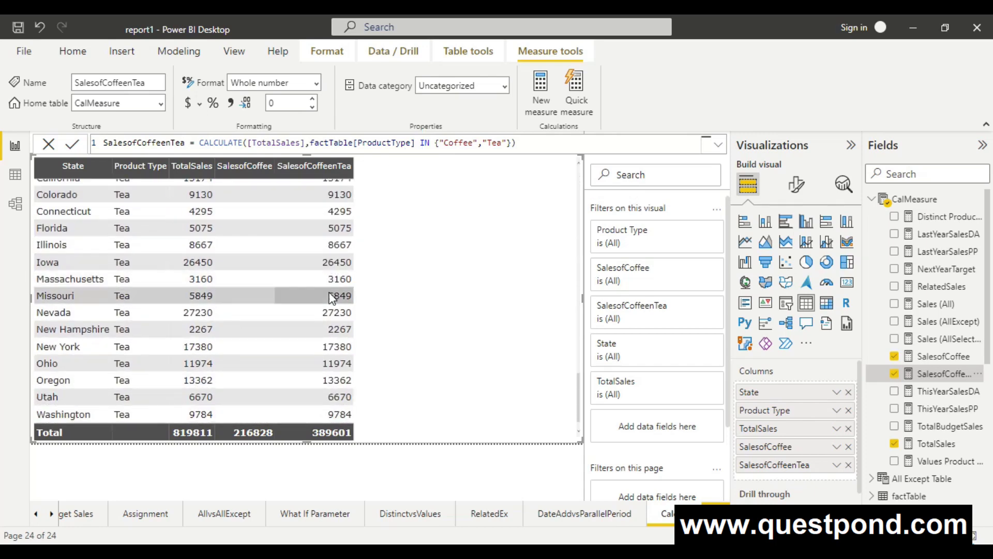
scroll(330, 299, "down", 3)
scroll(330, 299, "up", 8)
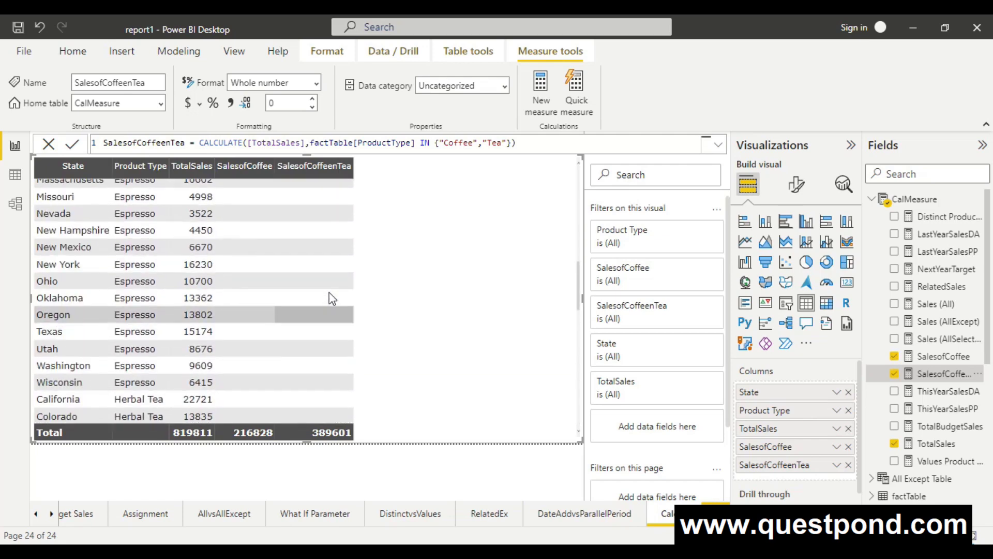
scroll(329, 293, "up", 12)
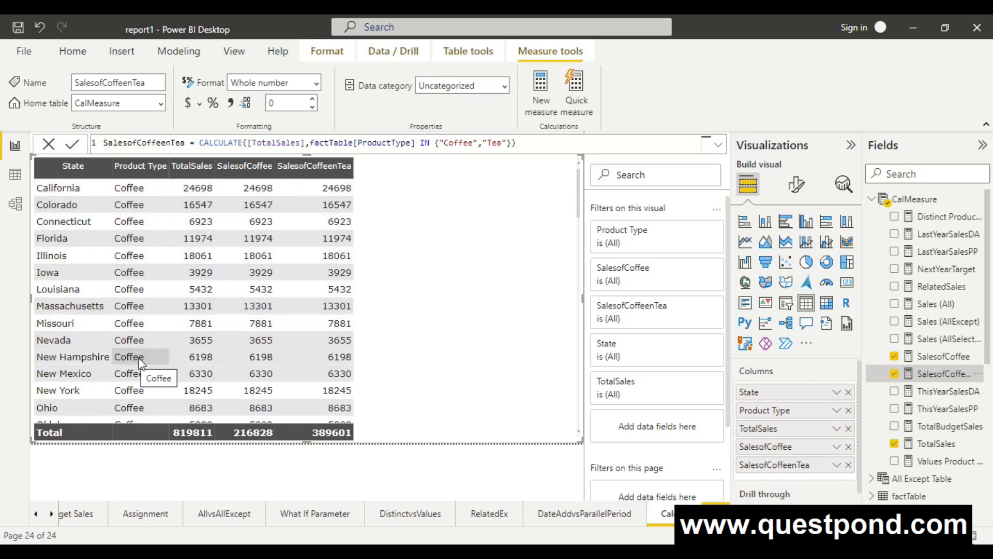
- Create another new measure in the CalMeasure table and name it TotalSalesofTeanCoffee
right_click(915, 207)
left_click(870, 216)
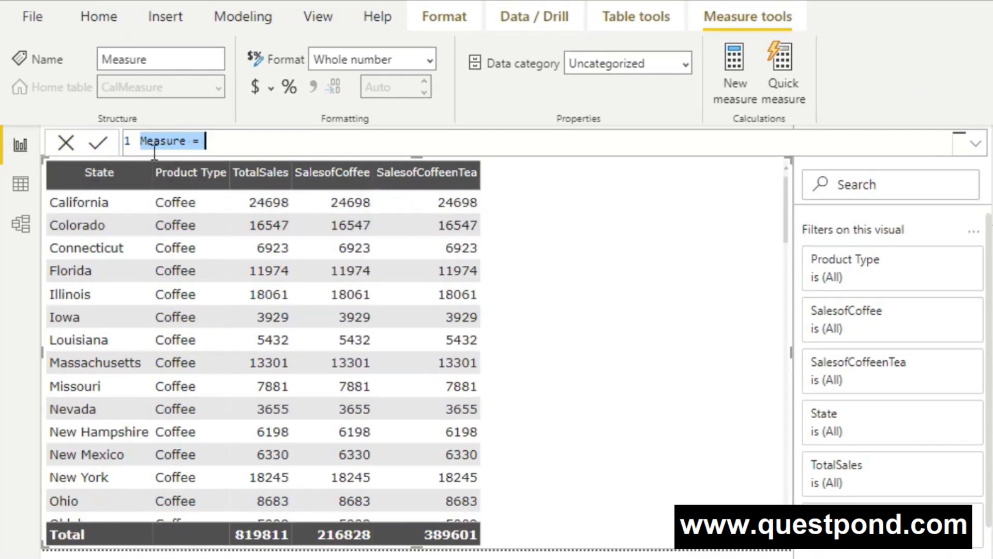
left_click(154, 150)
double_click(153, 149)
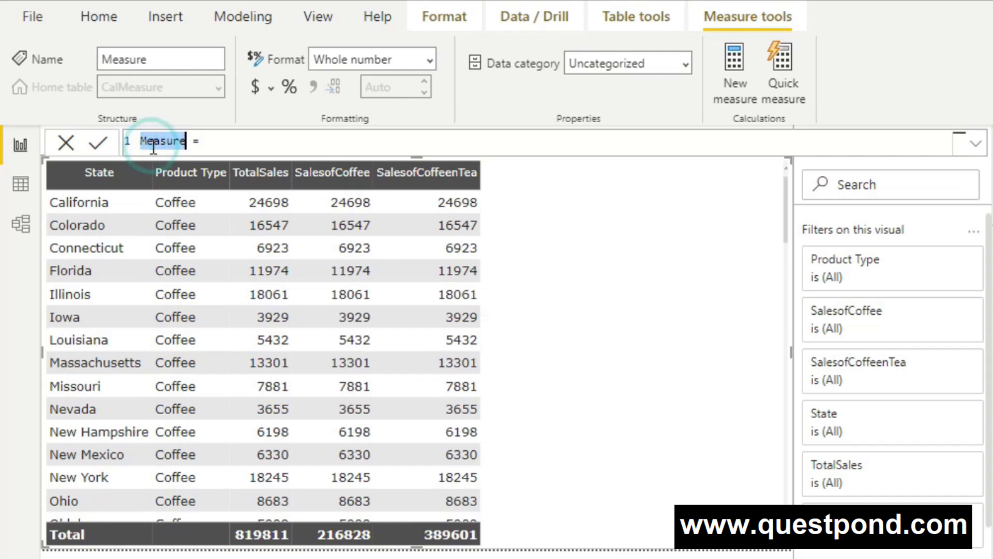
type("Total")
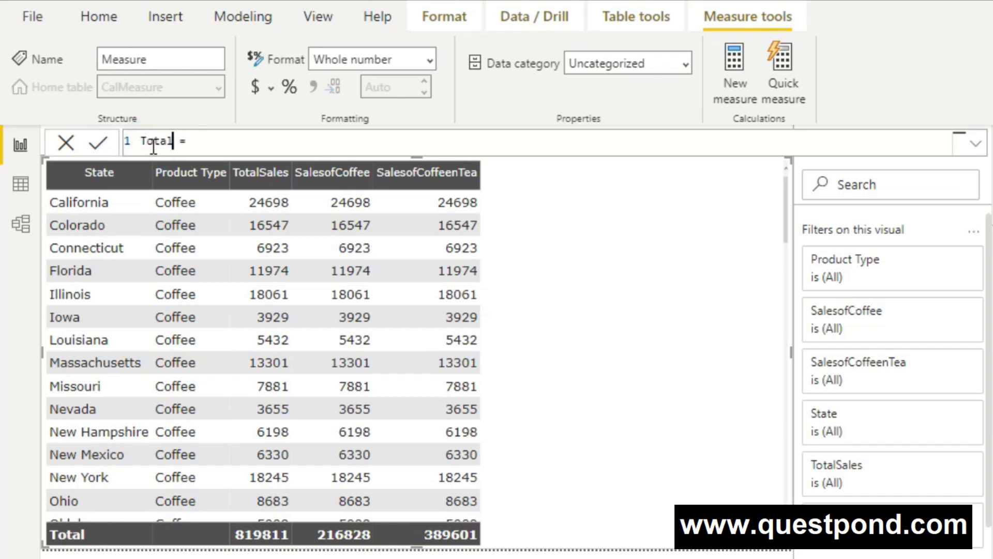
type("Salesof")
type("TeanCo")
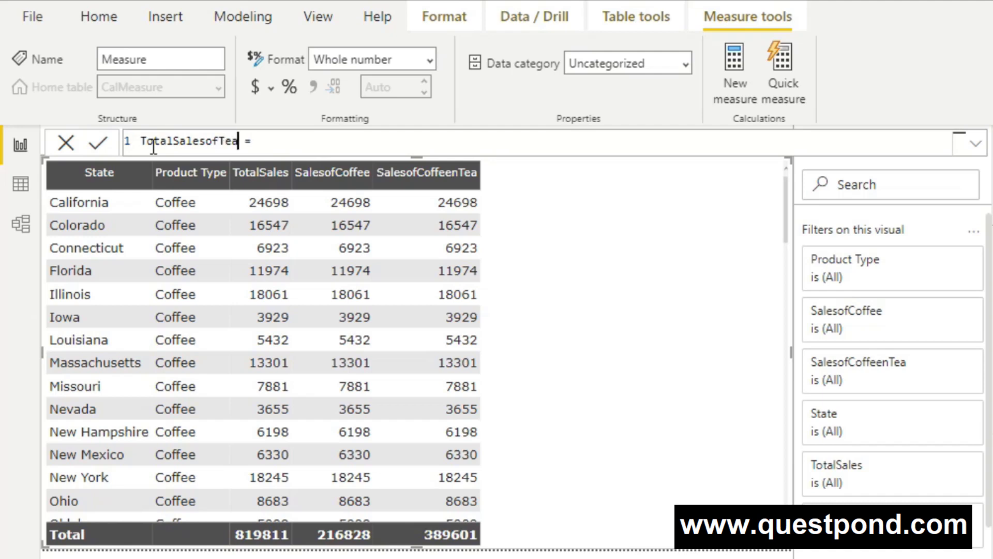
type("ffee")
- Begin the TotalSalesofTeanCoffee formula with a CALCULATE function that uses [TotalSales] as its expression
left_click(339, 136)
type("cal")
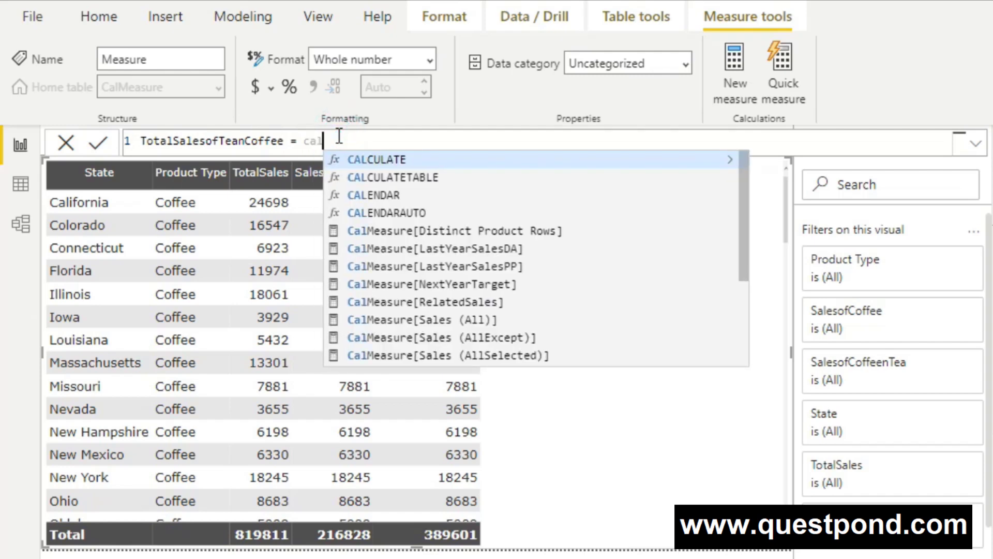
key("Tab")
type("[tot")
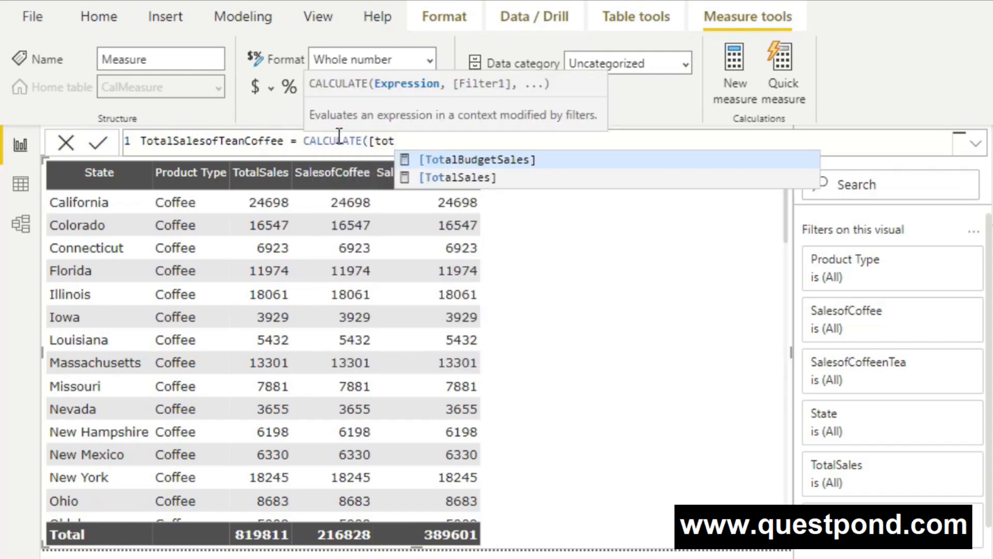
key("Down")
key("Tab")
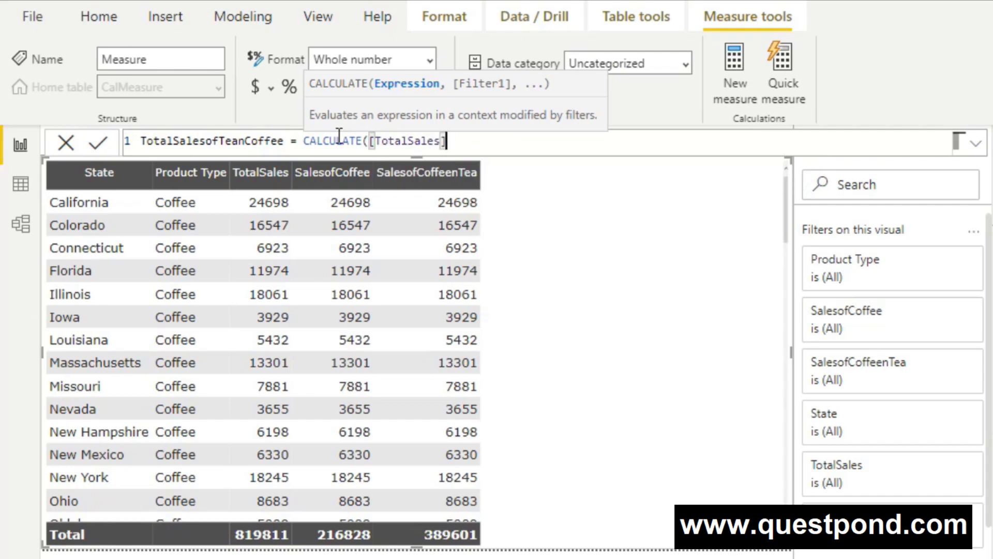
- Add All(Location[State]) as the first filter argument of the TotalSalesofTeanCoffee formula
type(",")
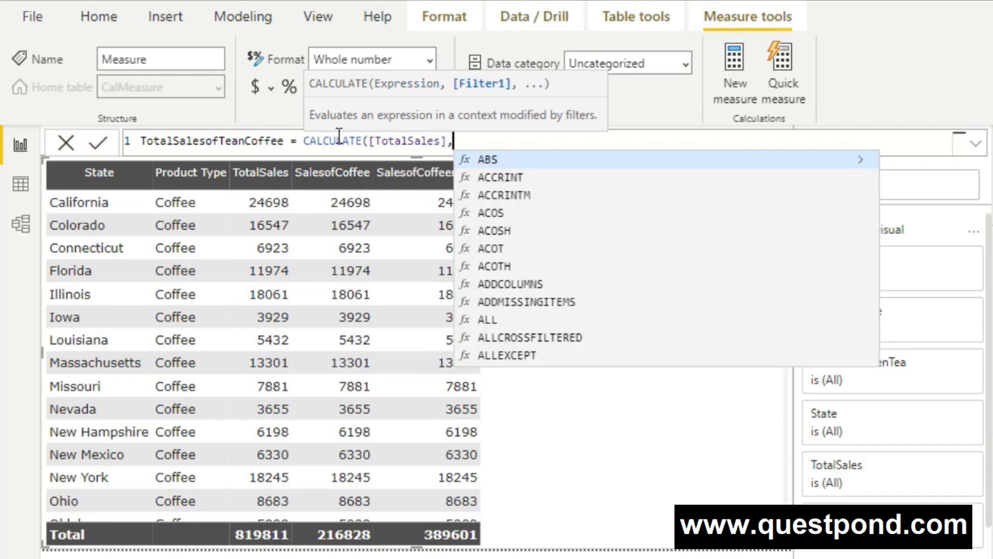
type("All")
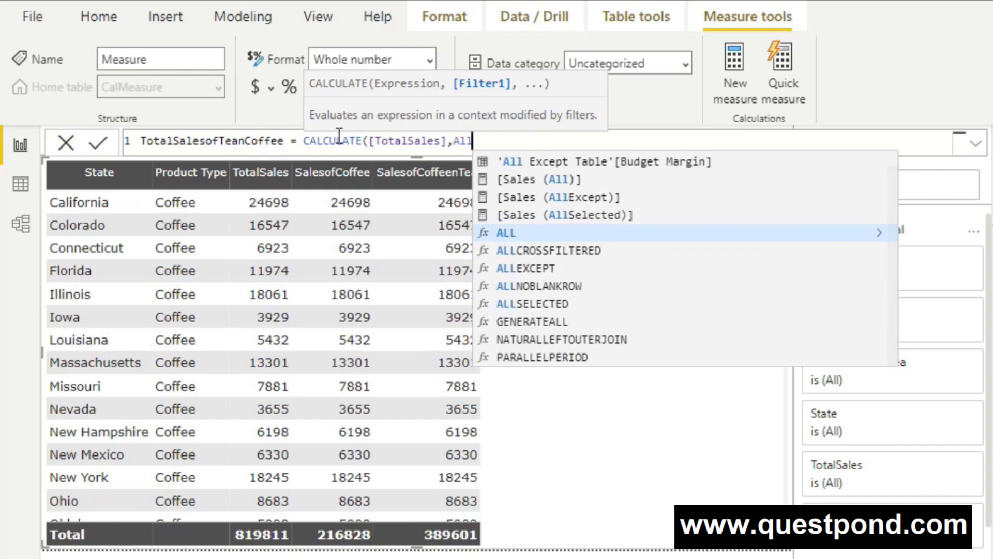
type("(")
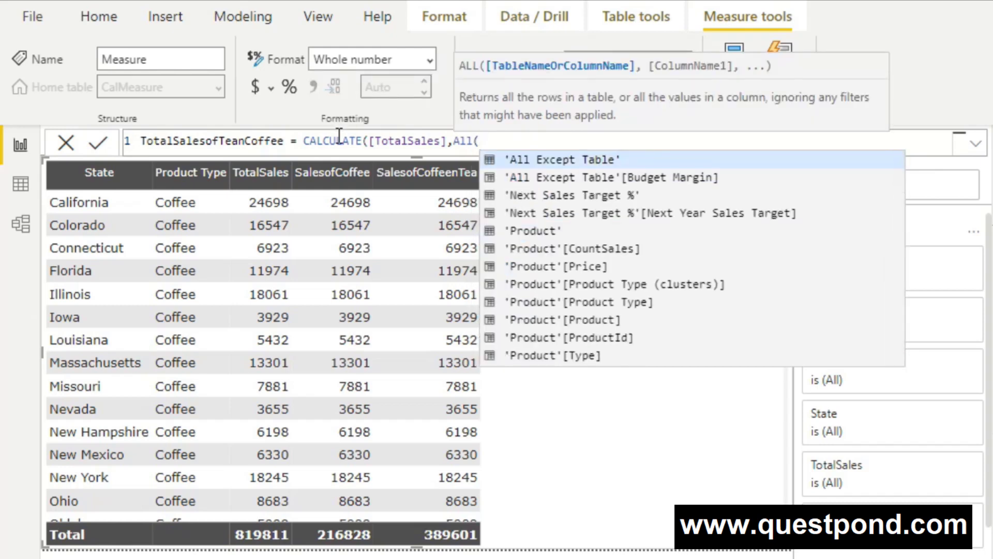
type("Loc")
key("Down")
key("Down")
key("Down")
key("Down")
key("Down")
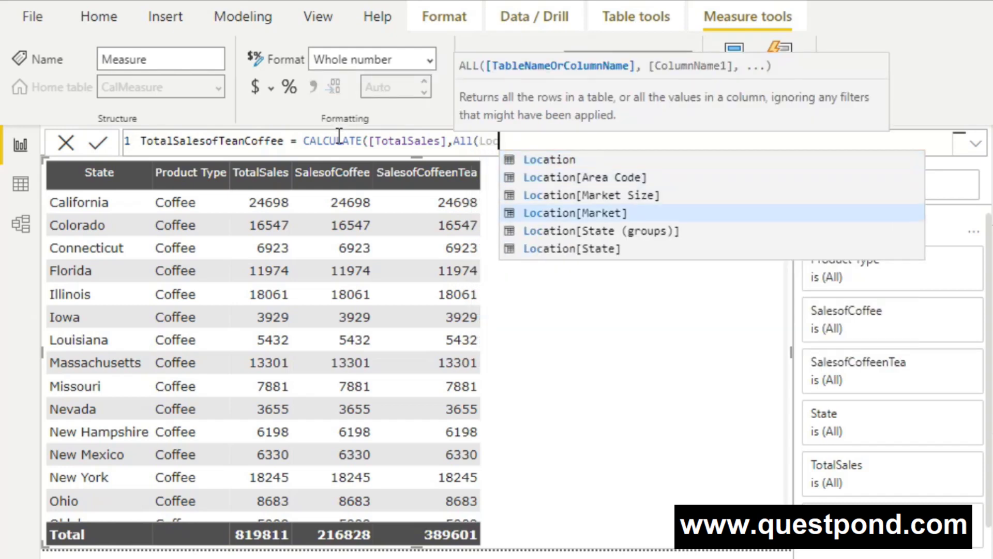
key("Tab")
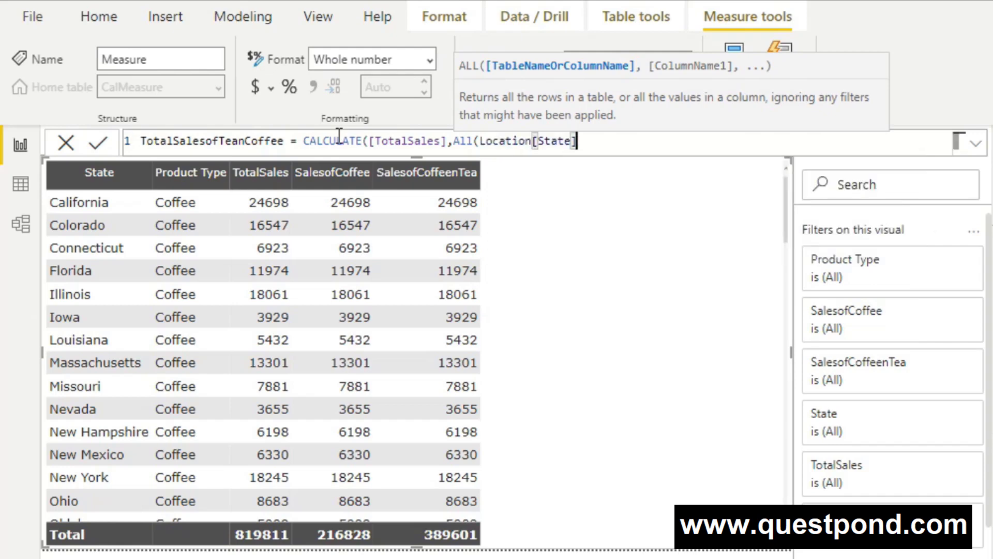
type(")")
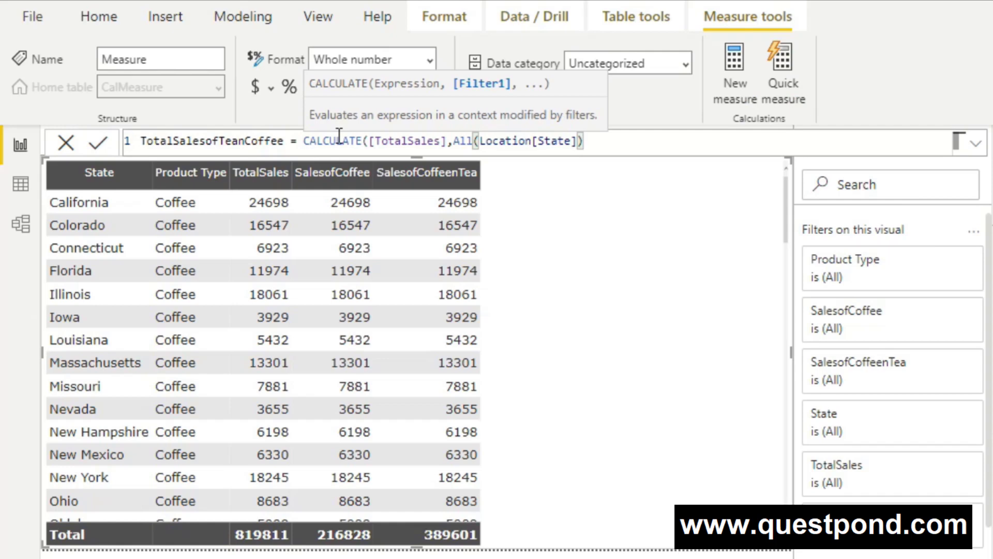
- Add factTable[ProductType] as the column for the second filter argument of the TotalSalesofTeanCoffee formula
type(",")
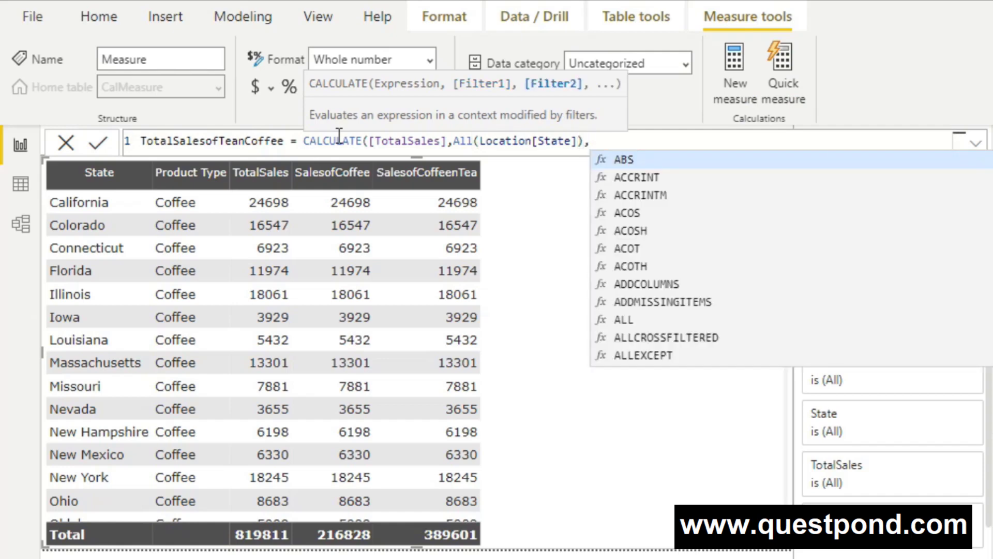
type("fac")
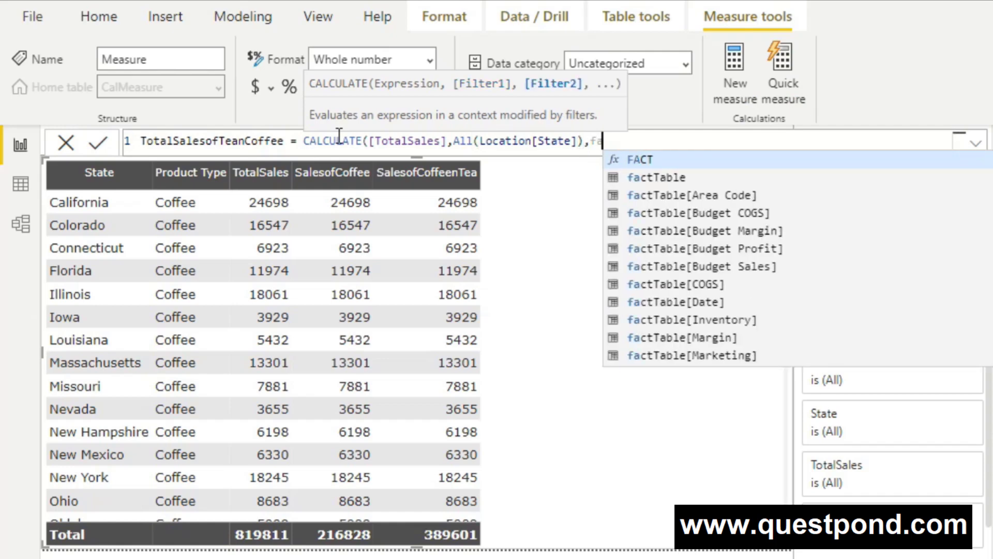
key("Down")
key("Down")
key("Down")
key("Down")
key("Down")
key("Down")
key("Down")
key("Down")
key("Down")
key("Down")
key("Down")
key("Down")
key("Down")
key("Down")
key("Down")
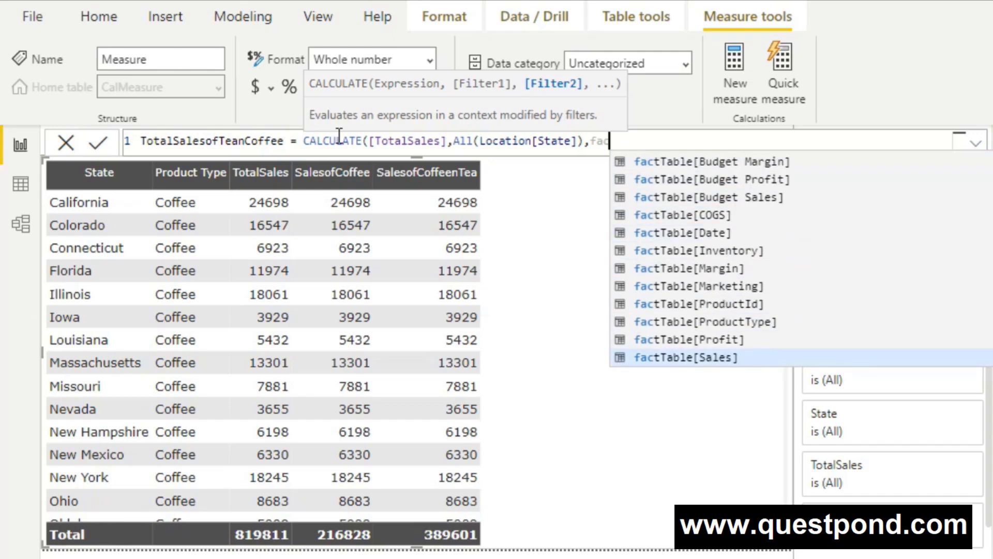
key("Up")
key("Up")
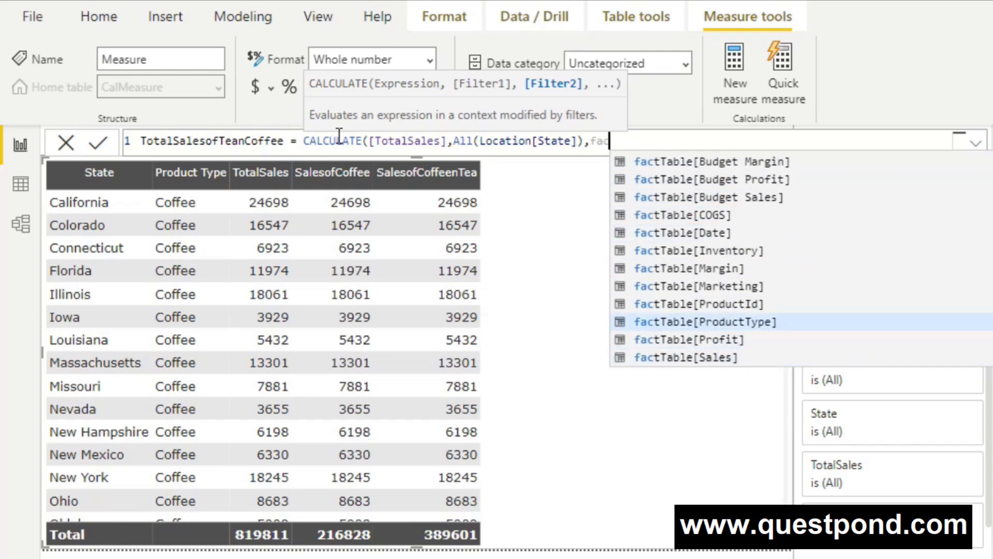
key("Tab")
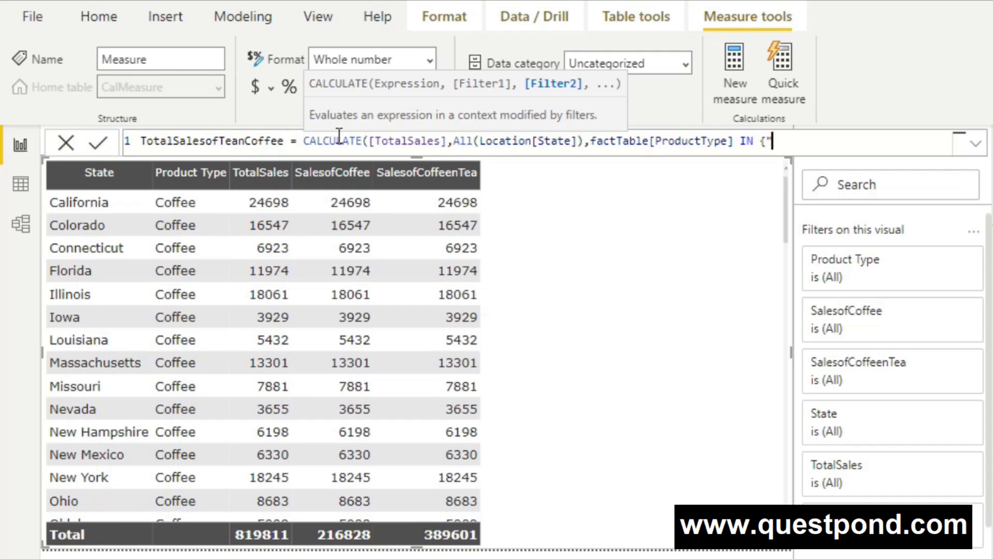
- Restrict the product type filter with IN {"Coffee","Tea"}, close the CALCULATE function and commit the measure
type("IN {\"Coffee\",\"Tea")
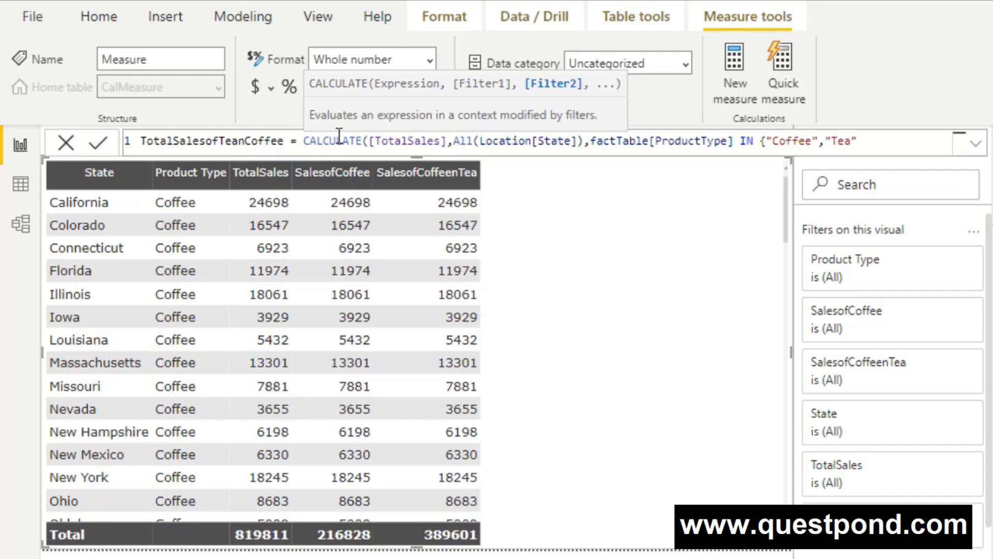
type("\"})")
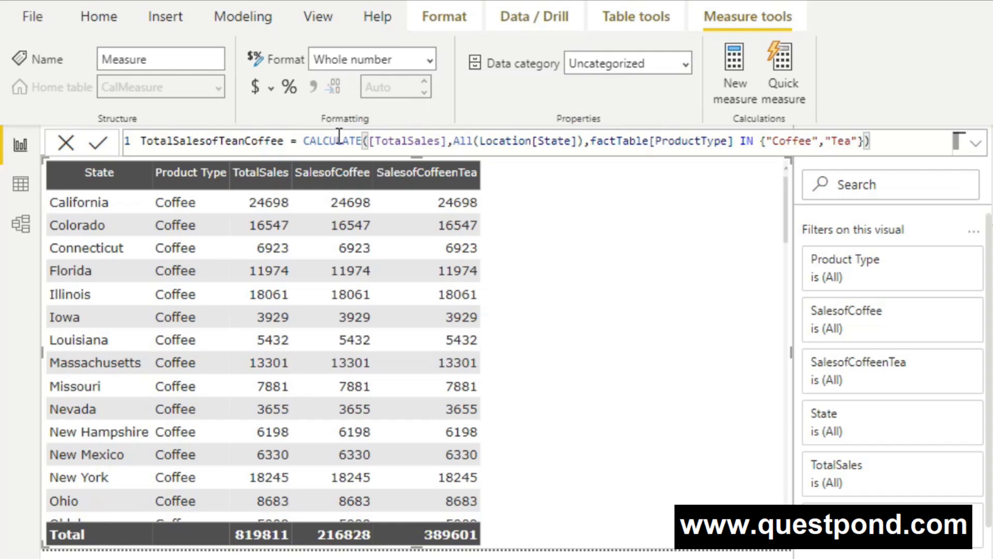
key("Return")
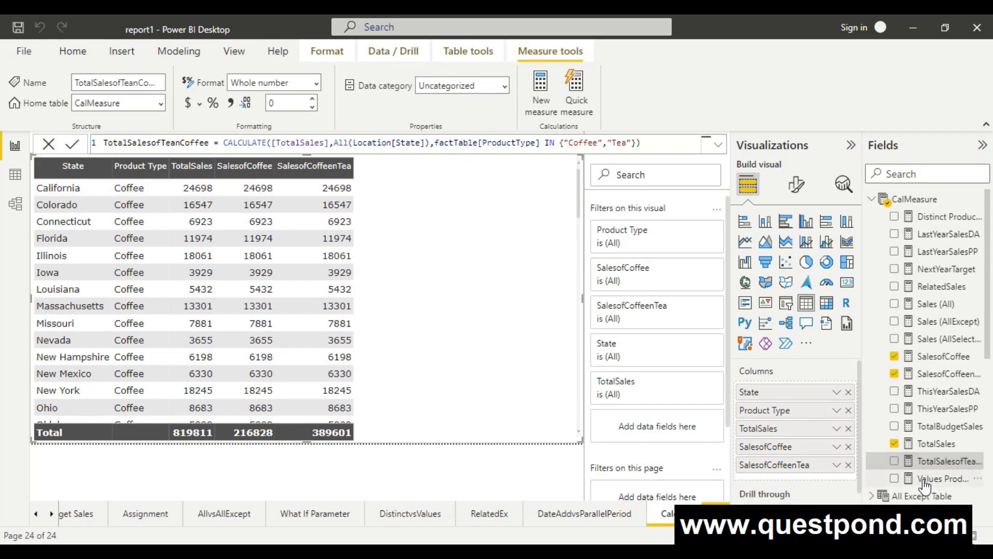
- Add the TotalSalesofTeanCoffee measure to the table visual and review its values against the All(Location[State]) filter for each product type
left_click_drag(939, 464, 430, 197)
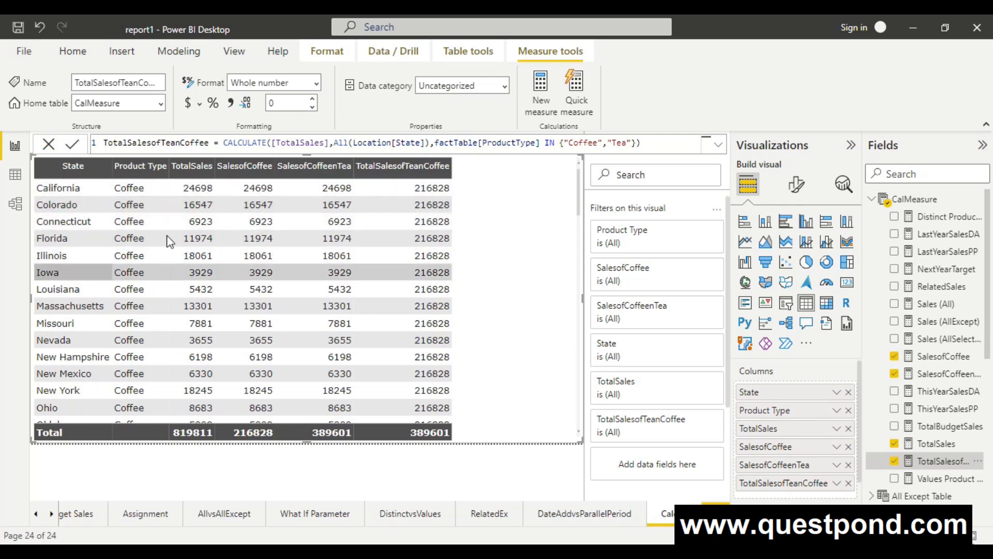
left_click_drag(334, 143, 429, 144)
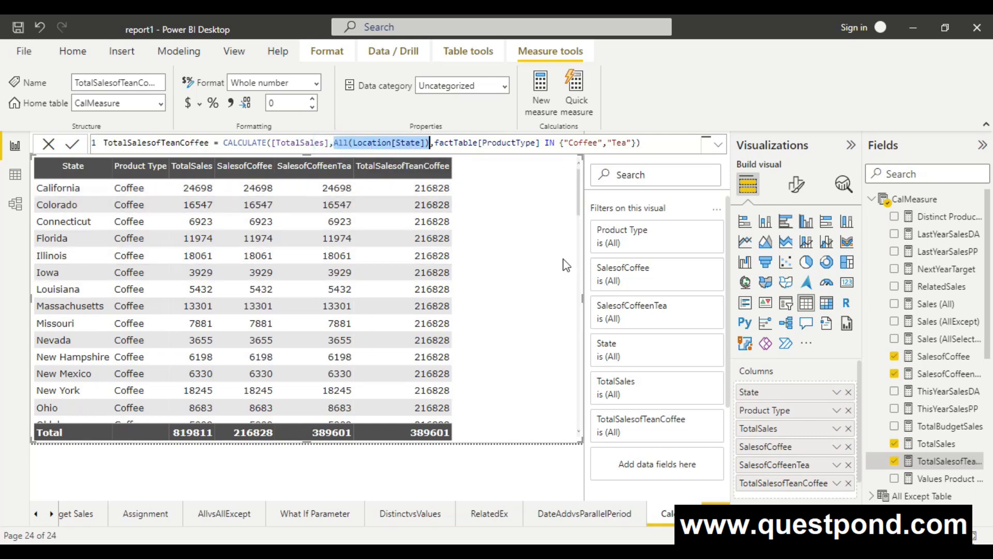
scroll(473, 263, "down", 4)
scroll(399, 334, "down", 20)
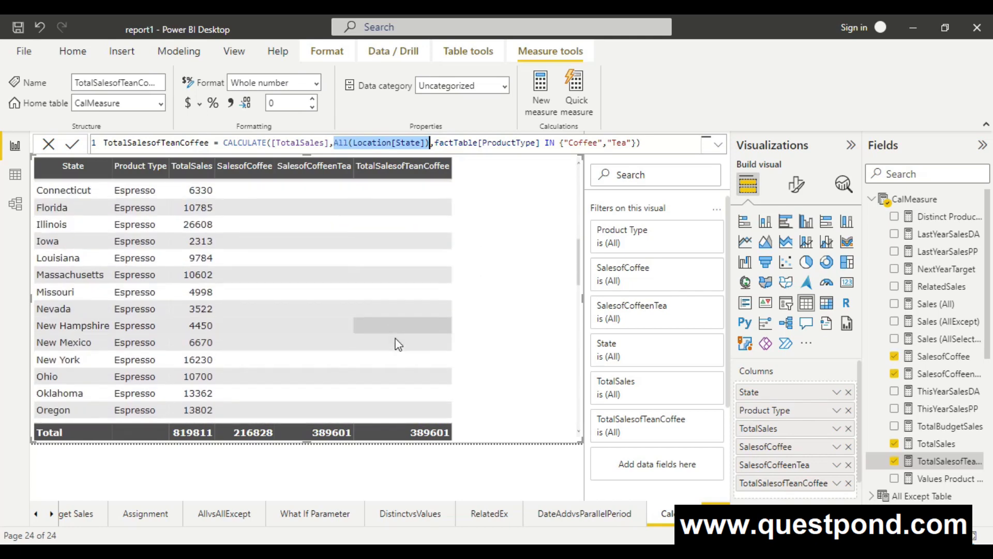
scroll(419, 300, "up", 3)
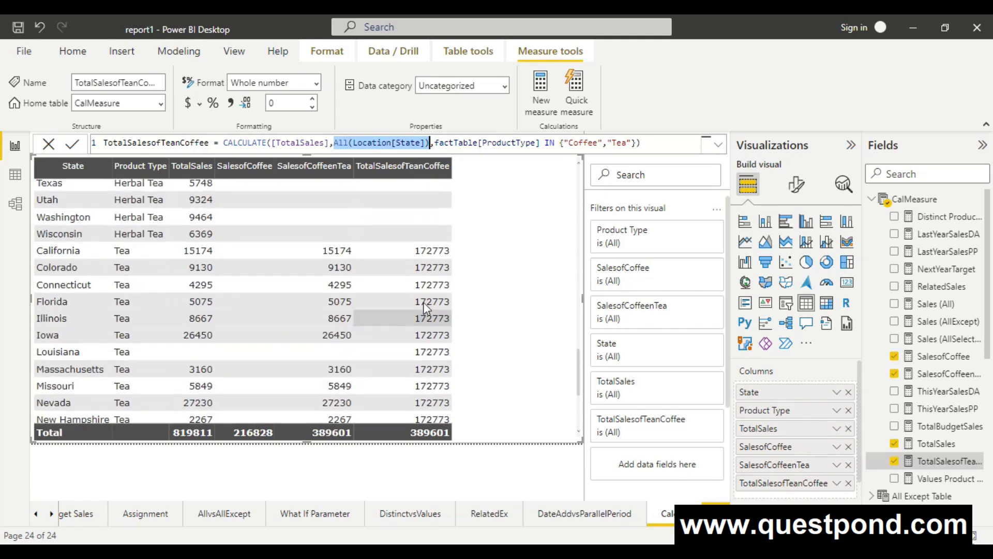
scroll(423, 296, "down", 4)
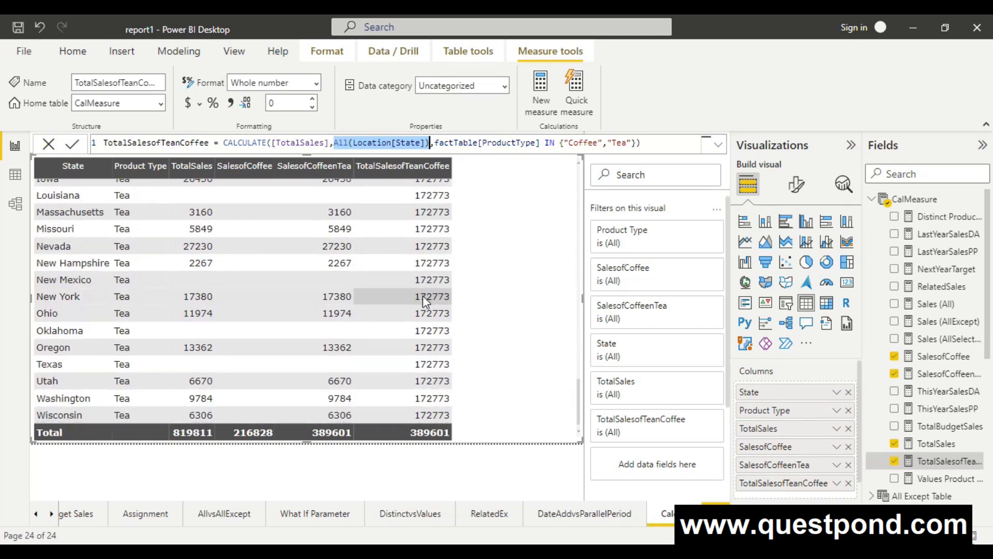
scroll(423, 296, "up", 12)
scroll(423, 295, "up", 10)
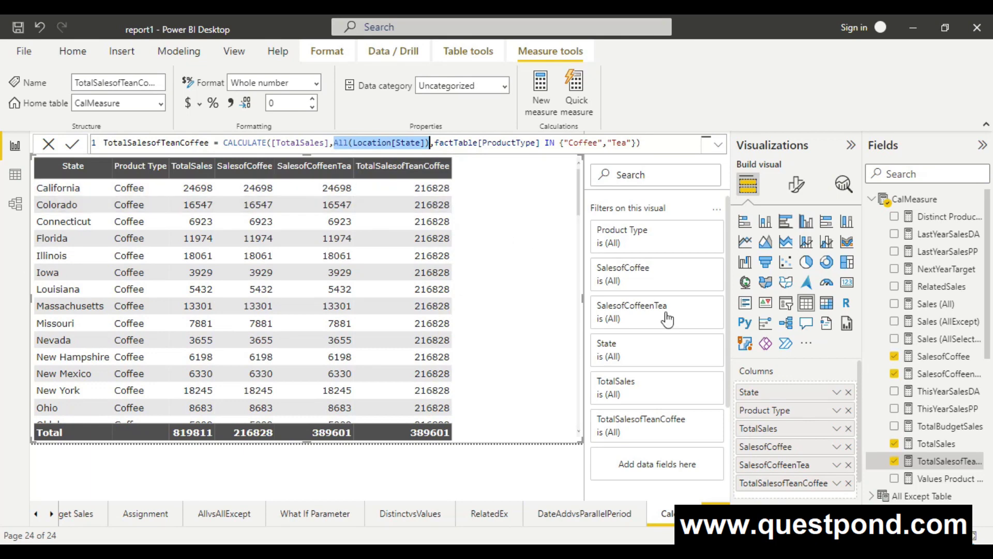
- Create another new measure in the CalMeasure table and name it %GrowthTeanCoffee
right_click(916, 202)
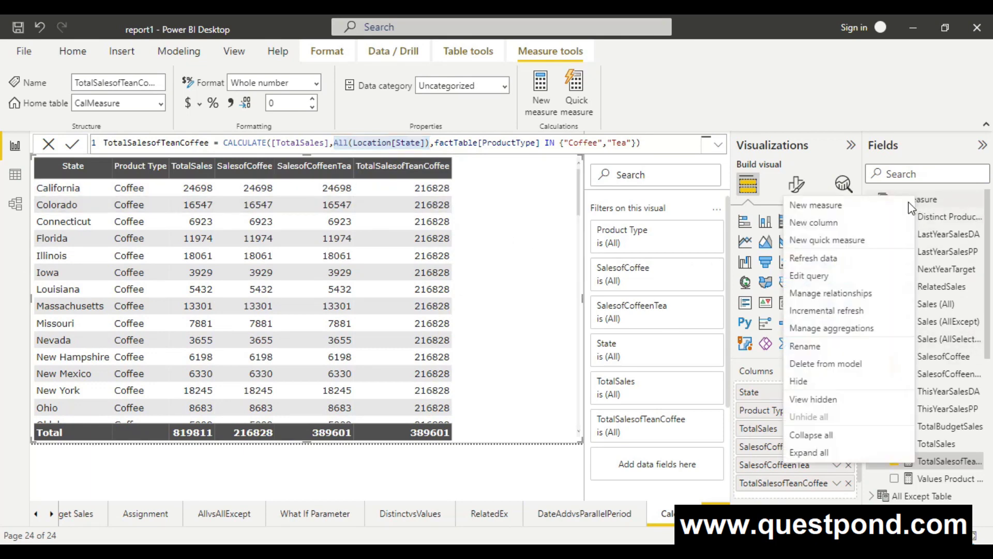
key("Escape")
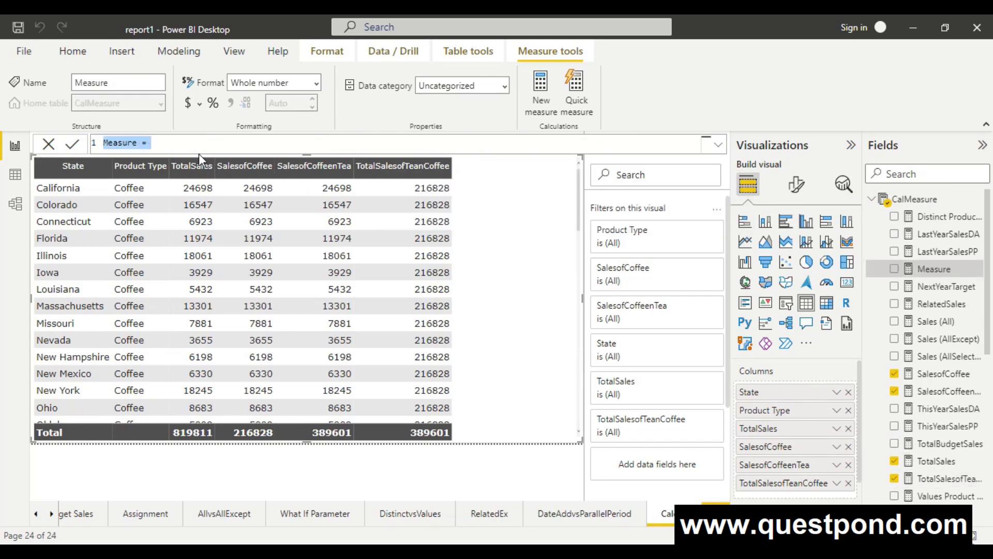
double_click(122, 143)
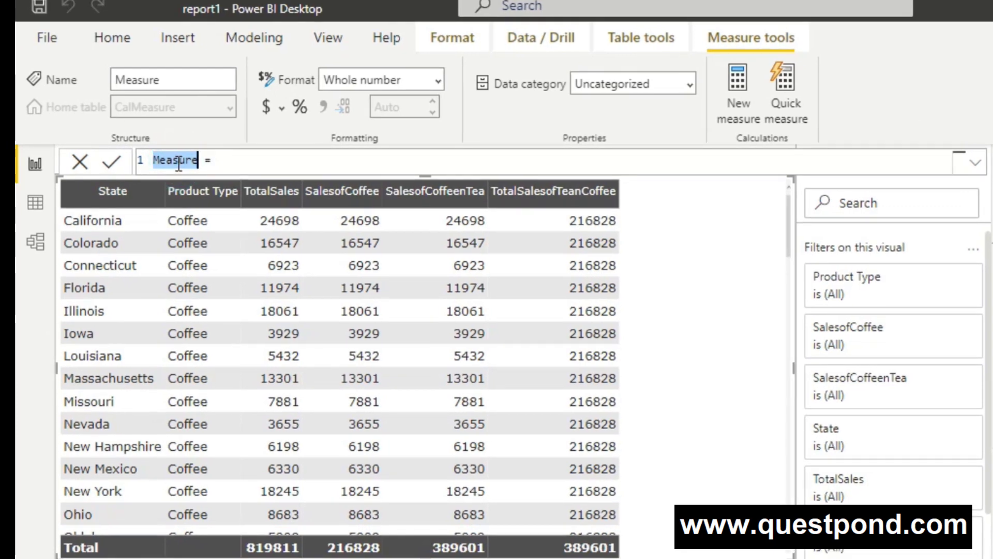
type("%Growth")
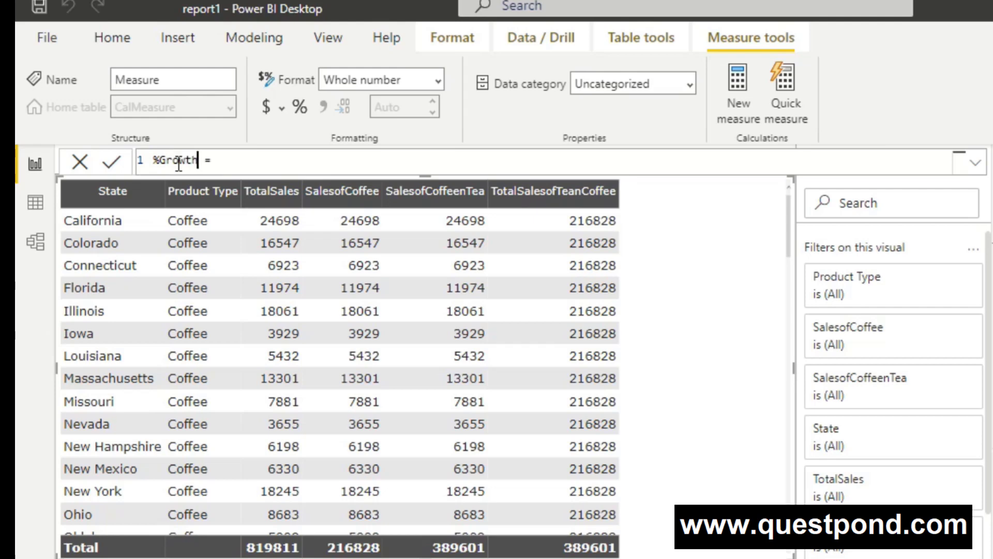
type("TeanCoffee = ")
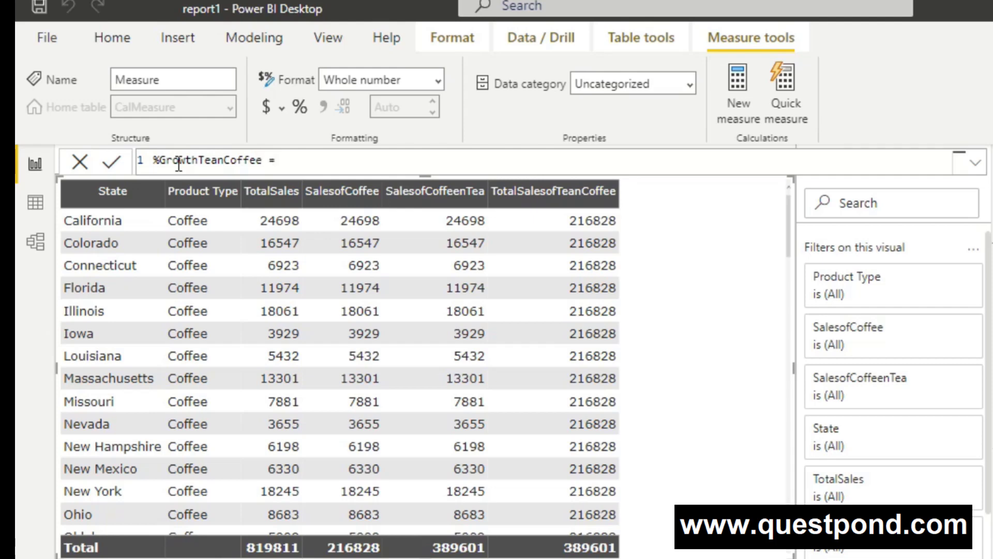
- Begin the %GrowthTeanCoffee formula with a DIVIDE function that uses [SalesofCoffeenTea] as the numerator
type("DIV")
key("Tab")
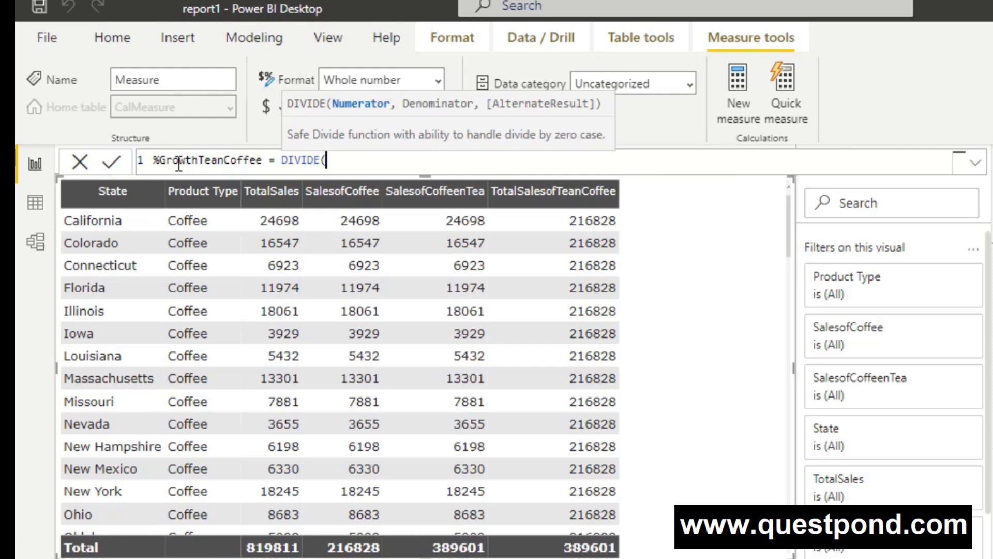
type("[sa")
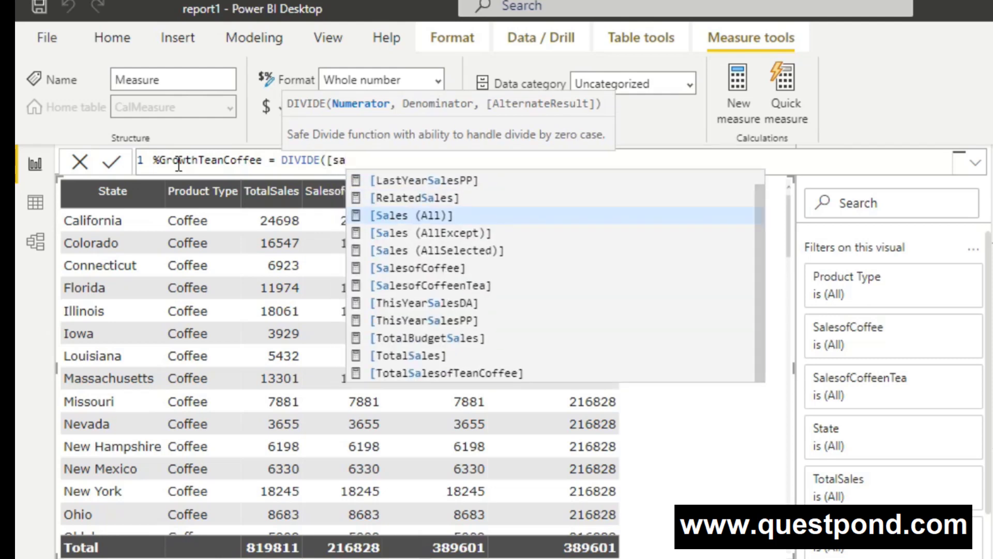
type("les")
key("Down")
key("Down")
key("Down")
key("Down")
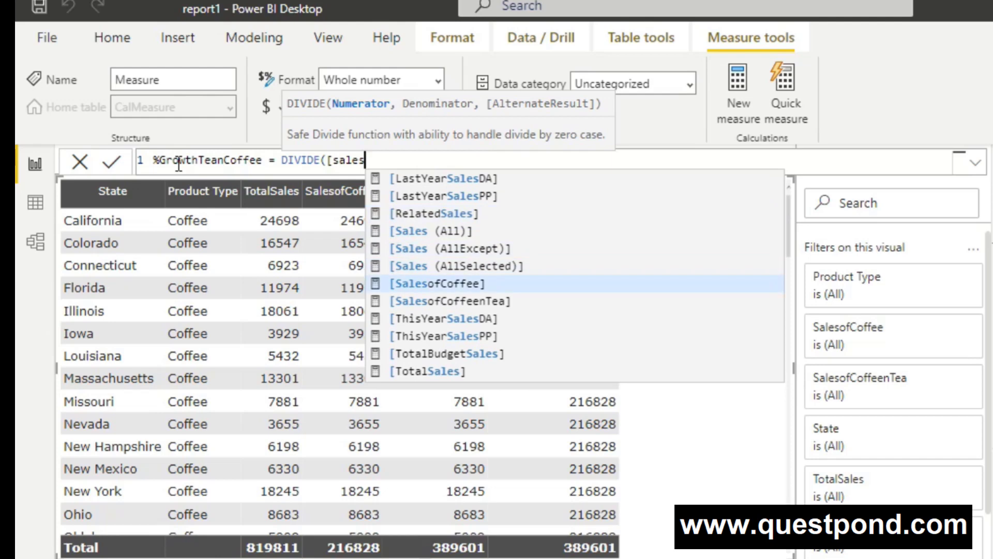
key("Tab")
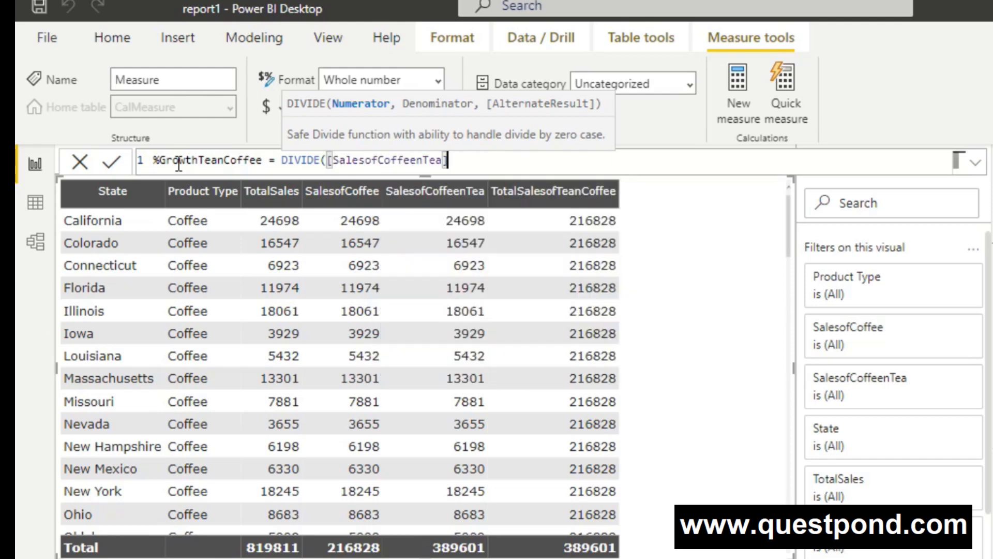
- Complete the DIVIDE function with [TotalSalesofTeanCoffee] as denominator and 0 as alternate result, and commit the measure
type(",[tot")
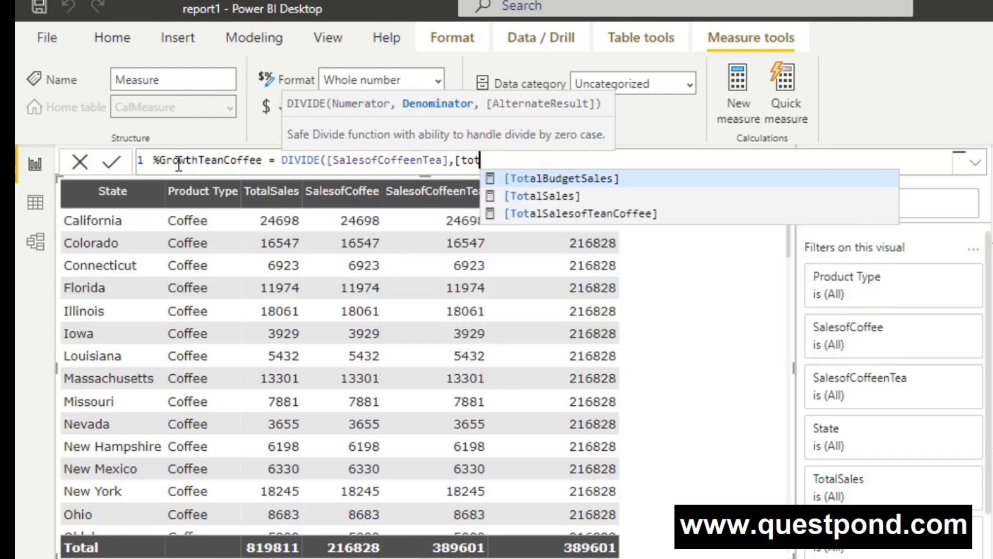
key("Down")
key("Down")
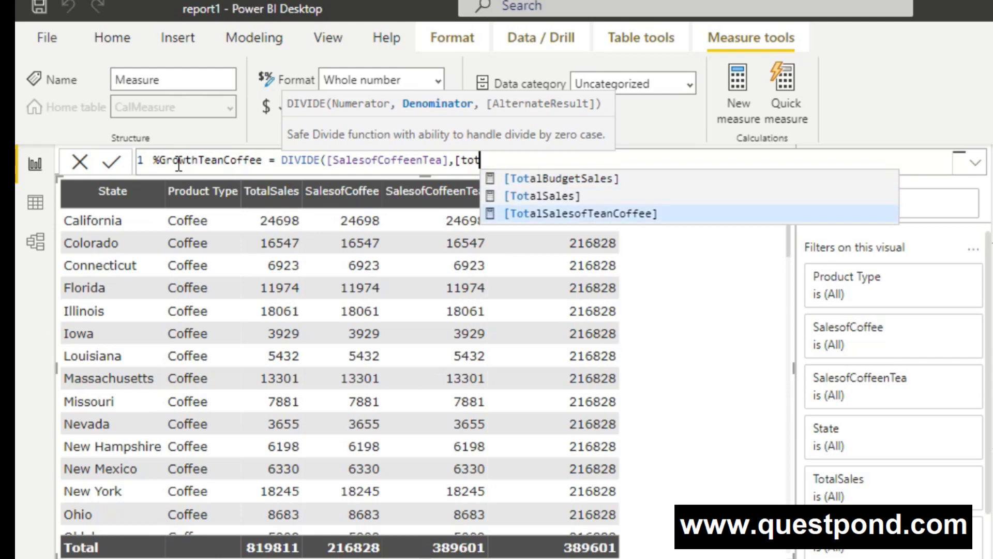
key("Tab")
type(",")
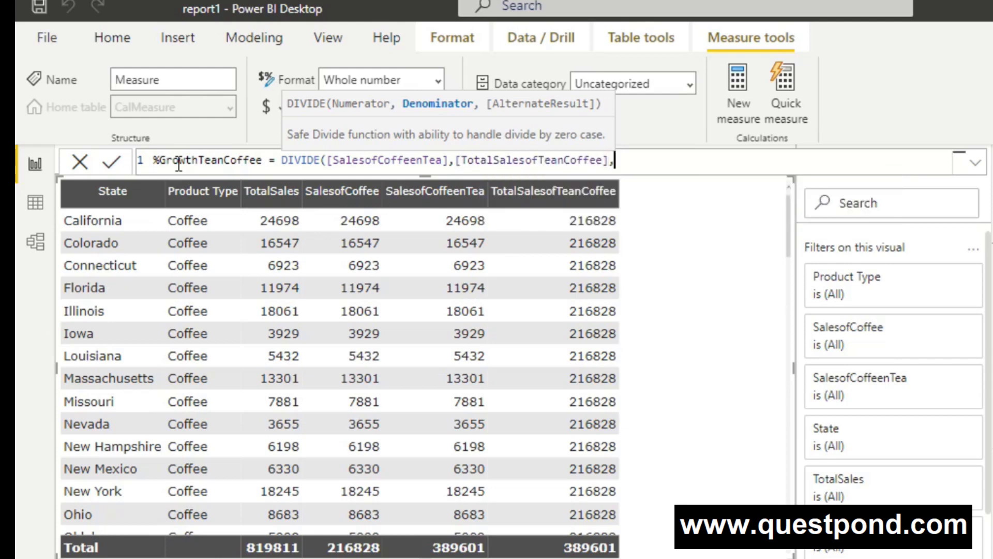
type("0)")
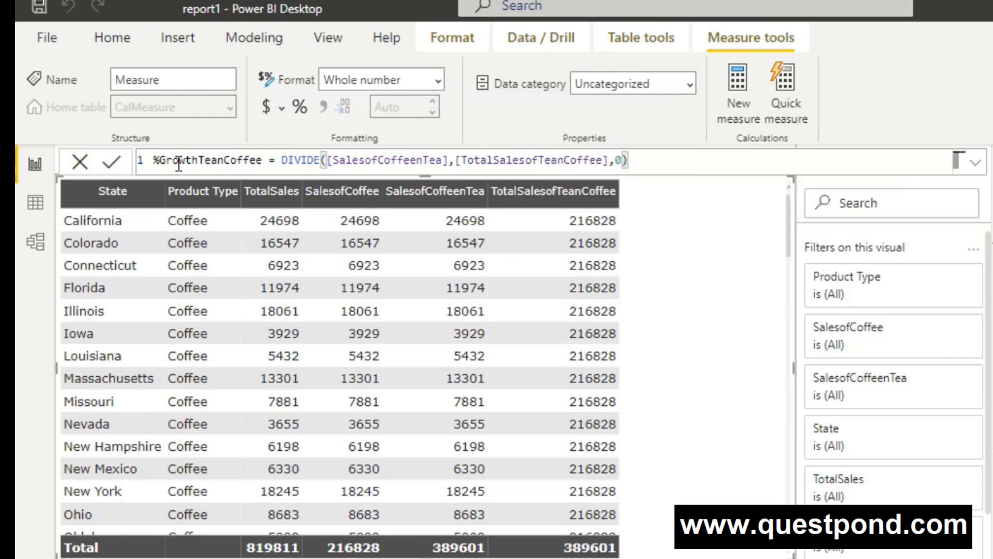
left_click(178, 161)
key("Return")
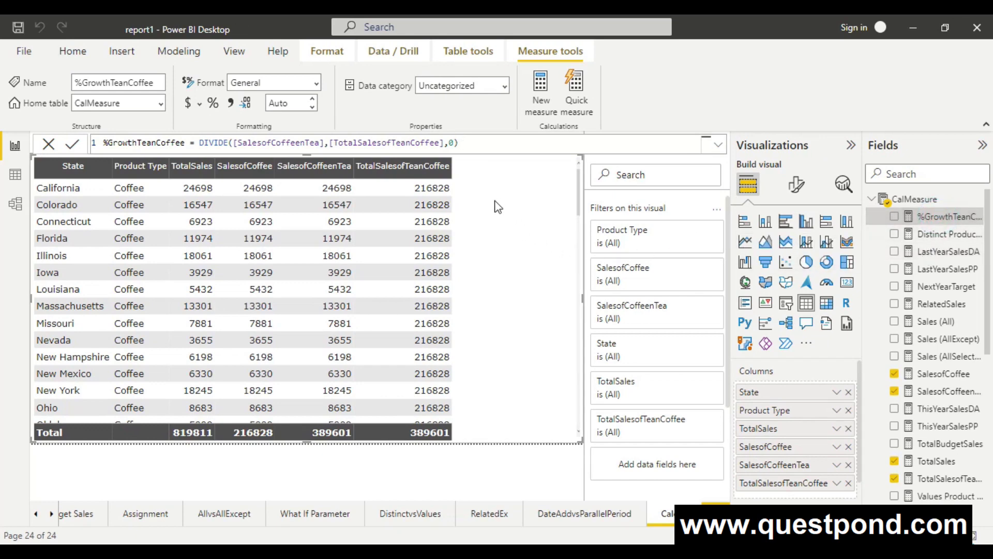
- Add the %GrowthTeanCoffee measure to the table visual and format it as a percentage with 2 decimal places
left_click(924, 215)
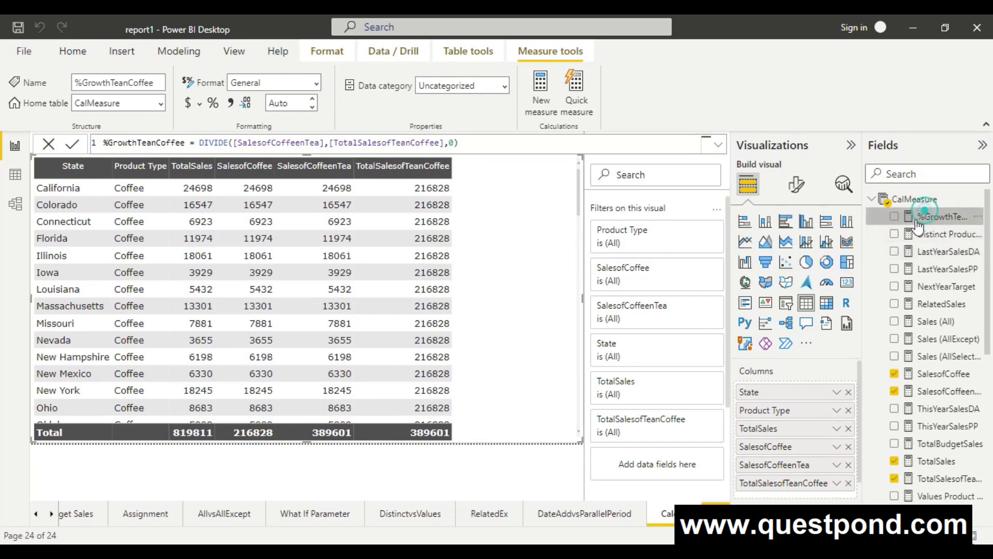
left_click_drag(918, 224, 537, 233)
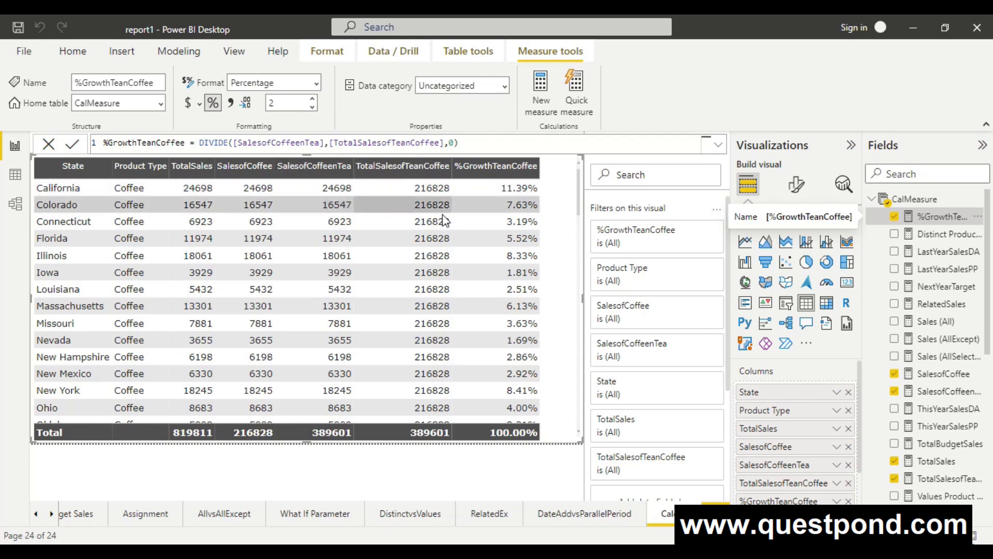
- Examine the %GrowthTeanCoffee values across the Coffee and Tea rows and display the TotalSalesofTeanCoffee formula
scroll(495, 250, "up", 3)
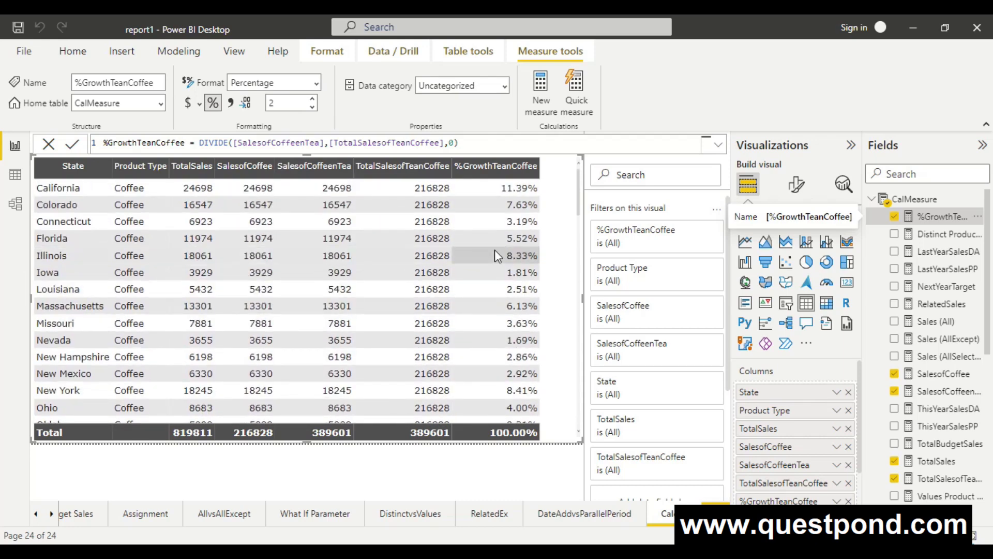
scroll(494, 249, "down", 3)
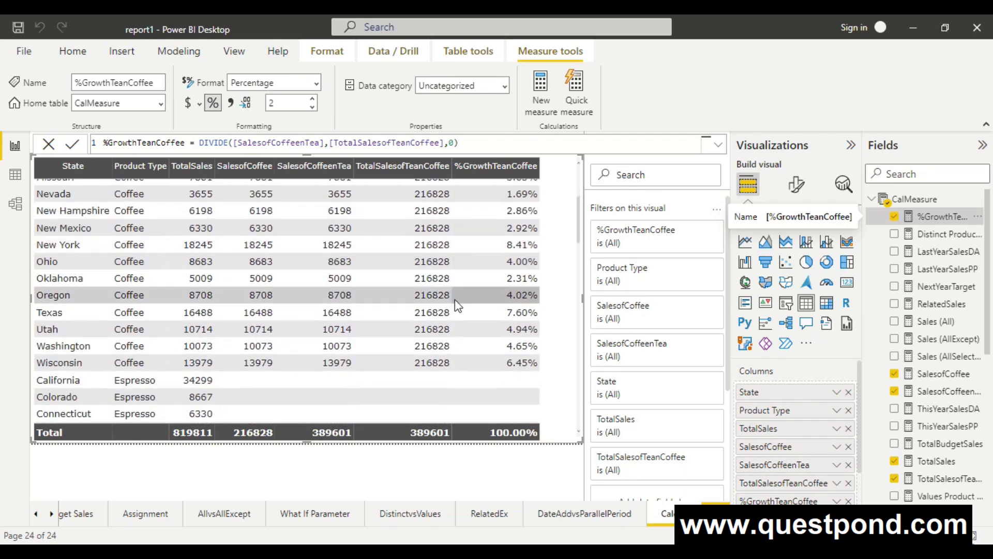
scroll(481, 311, "down", 10)
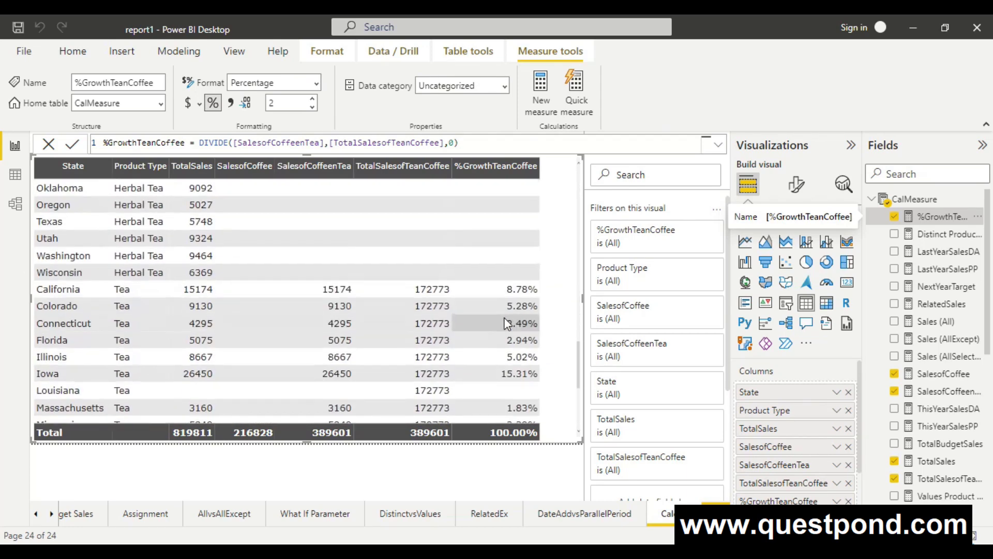
scroll(505, 318, "down", 3)
scroll(504, 318, "up", 4)
scroll(497, 311, "down", 1)
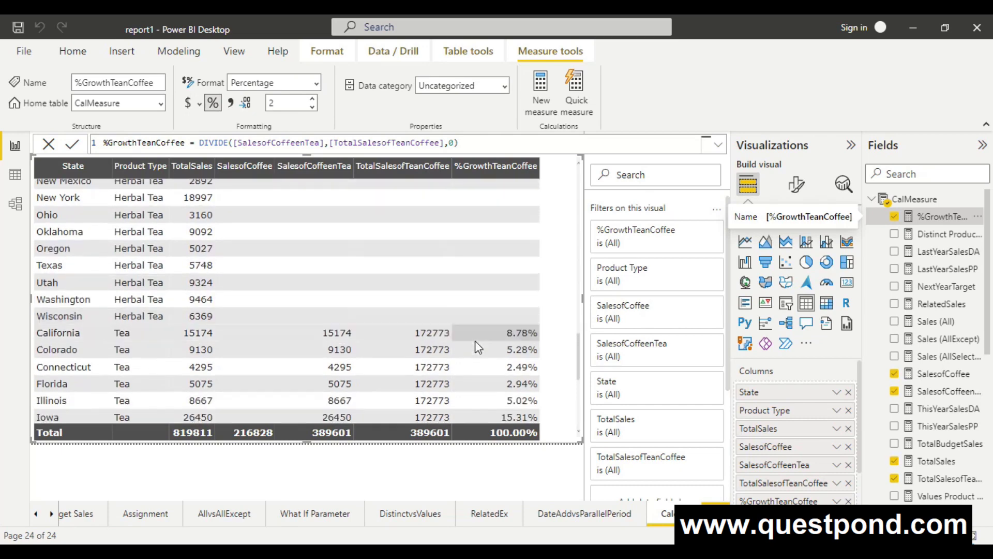
scroll(475, 347, "down", 2)
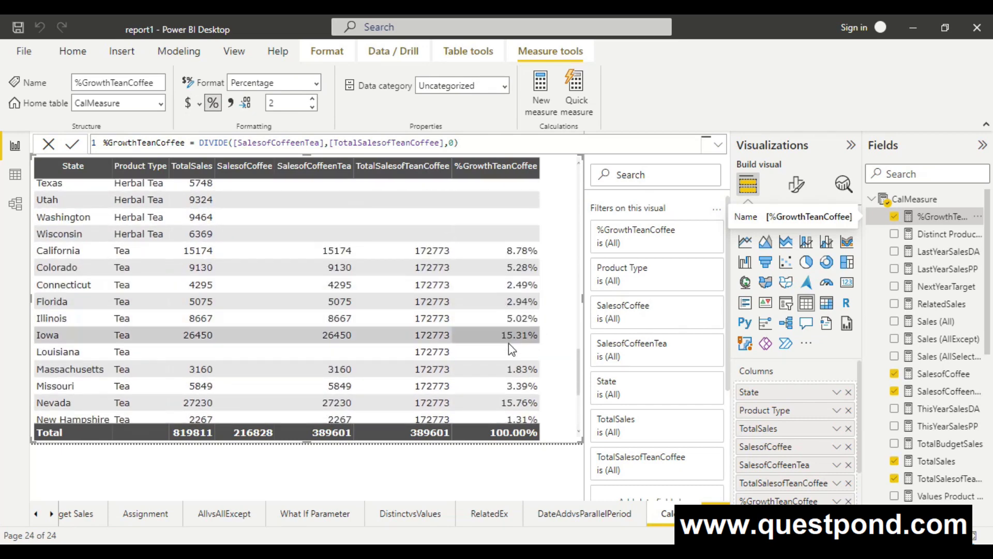
scroll(508, 343, "down", 3)
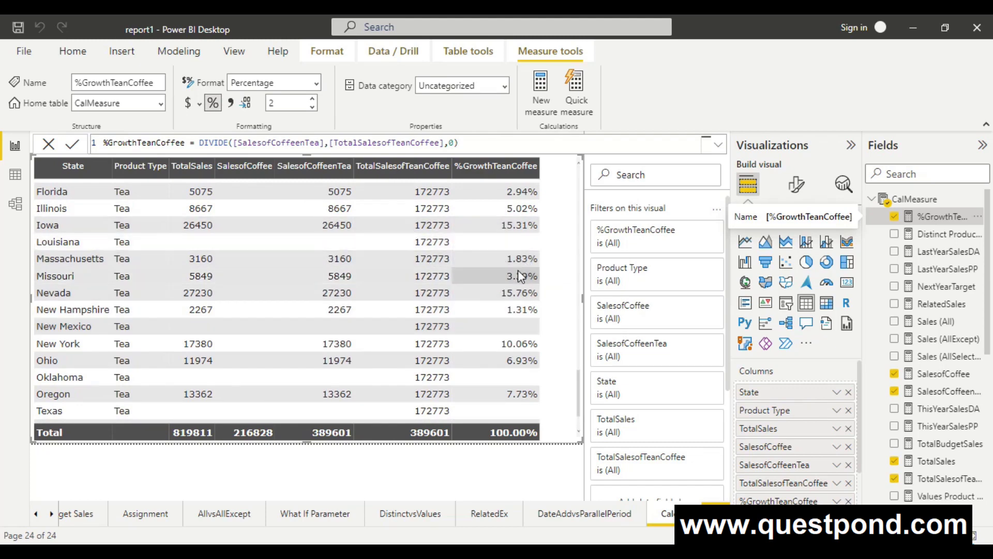
scroll(518, 284, "down", 2)
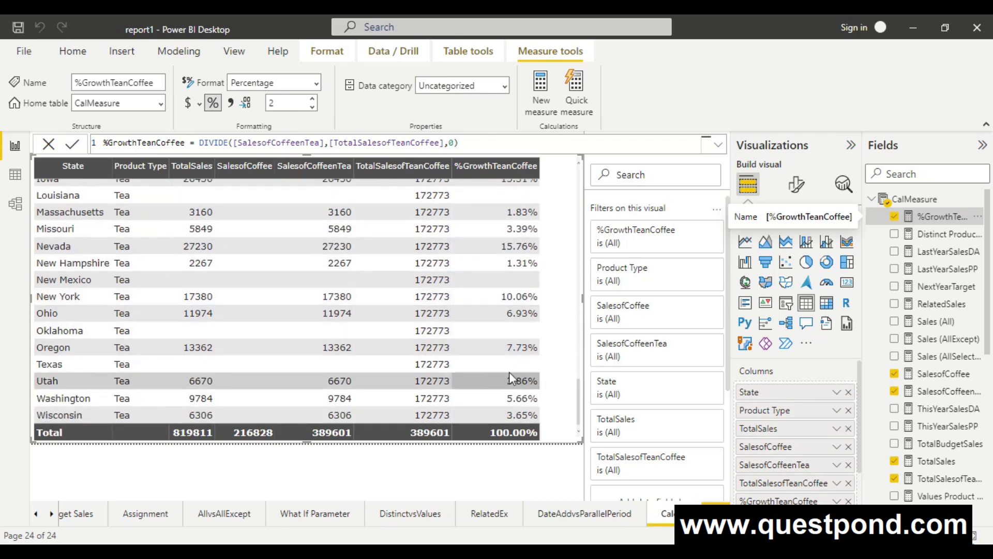
scroll(523, 289, "up", 10)
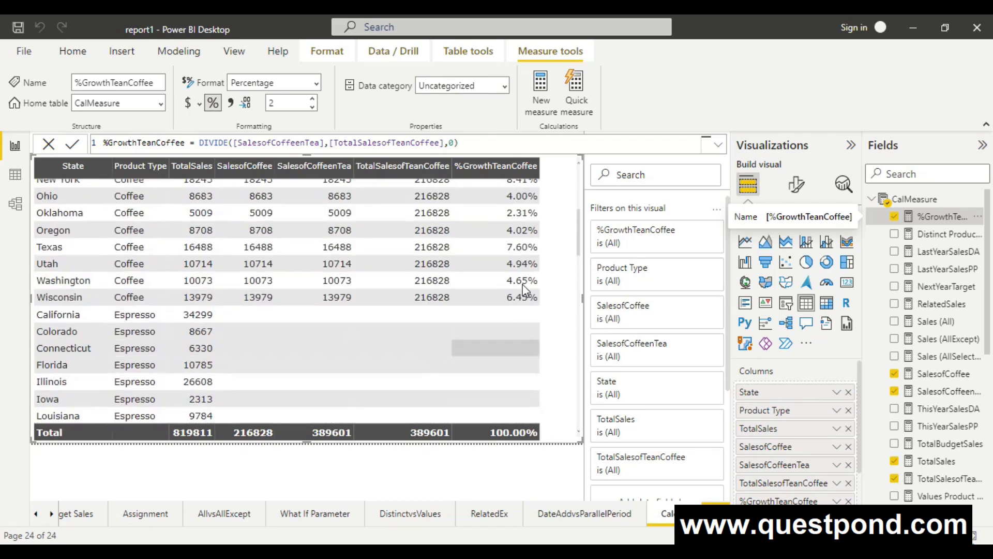
scroll(525, 290, "up", 5)
left_click(944, 478)
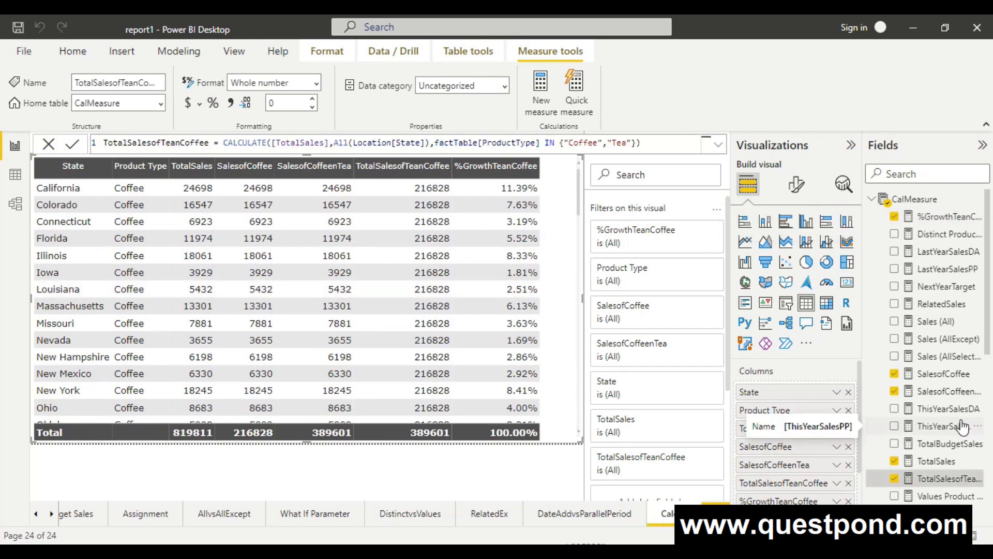